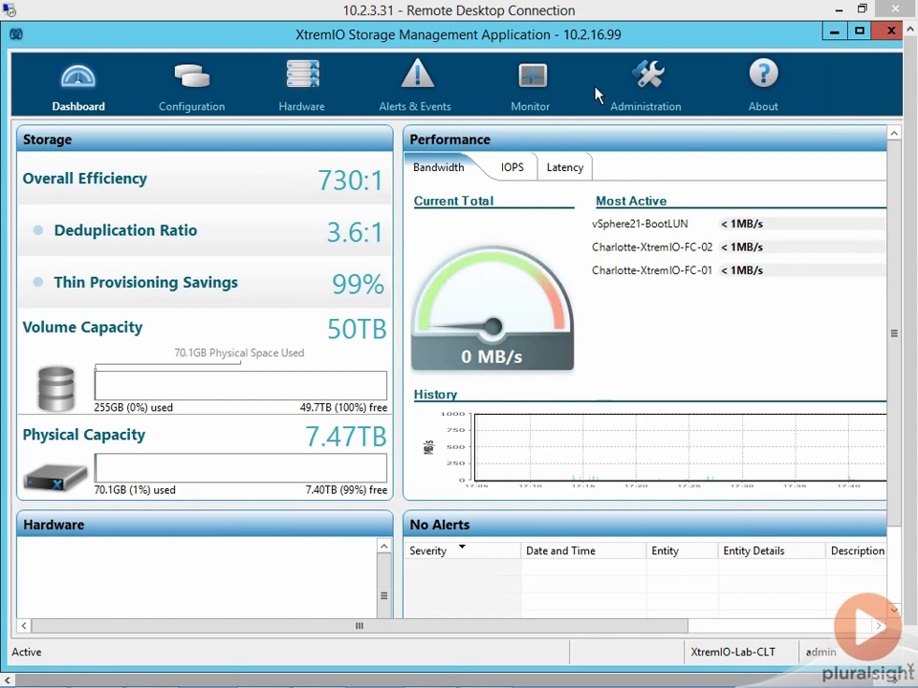
- Add an iSCSI portal on target port X1-SC1-iscsi1 with IP address and subnet 10.10.10.20/24 in the cluster's iSCSI network configuration
click(653, 84)
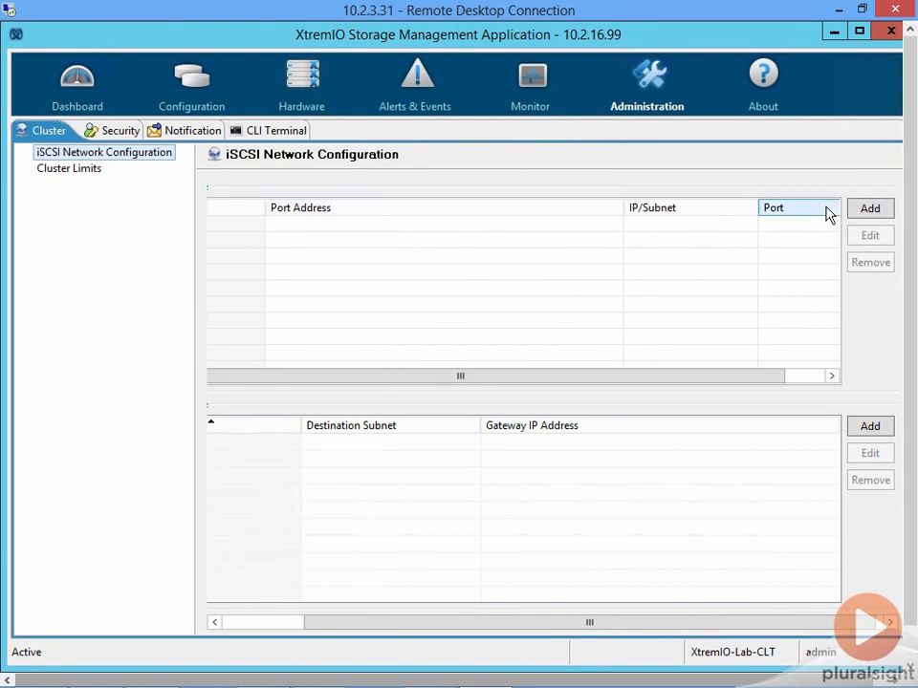
click(870, 208)
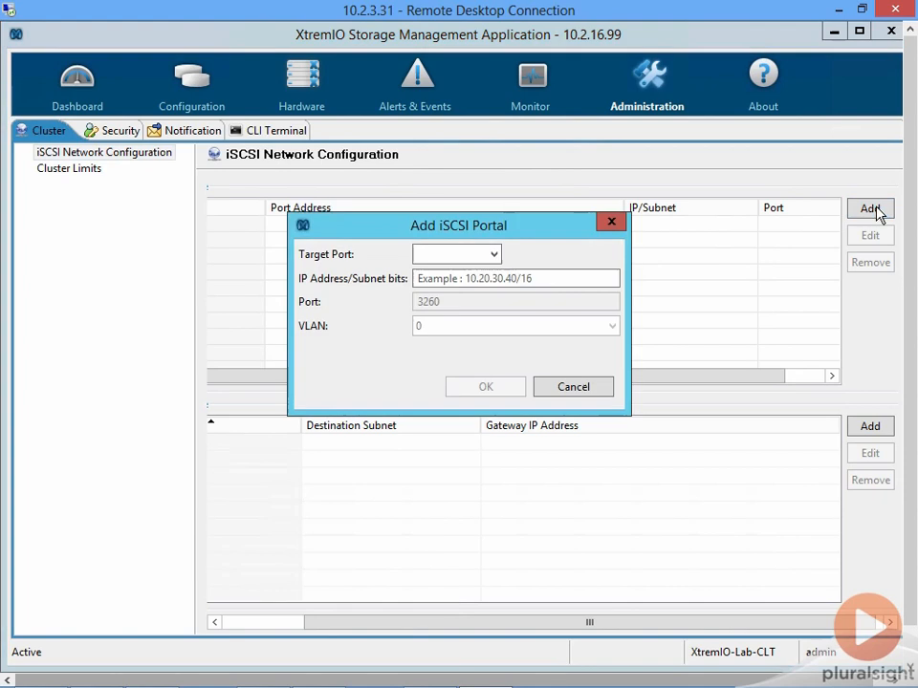
click(494, 256)
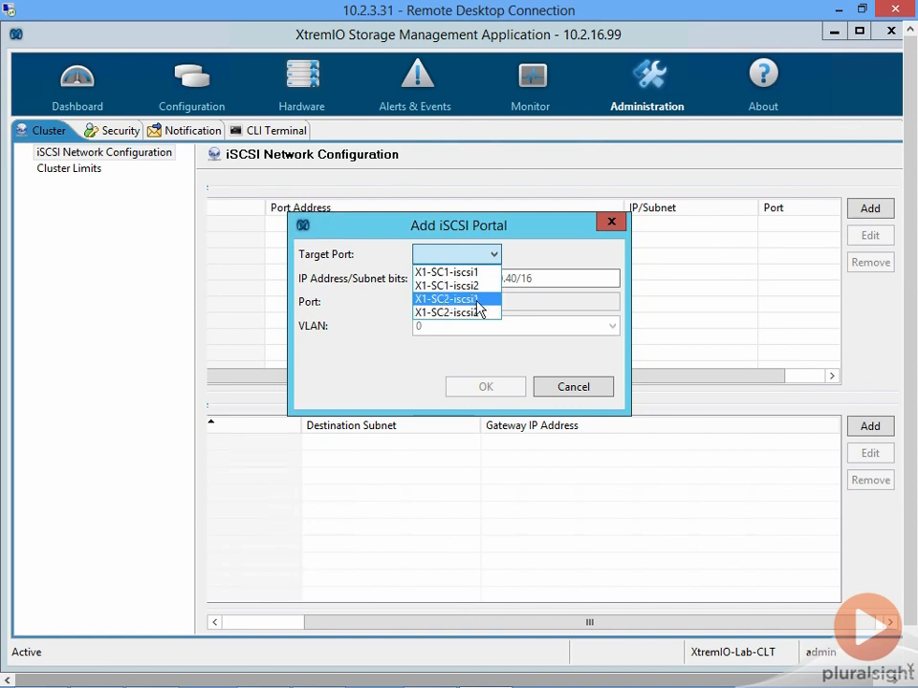
click(475, 272)
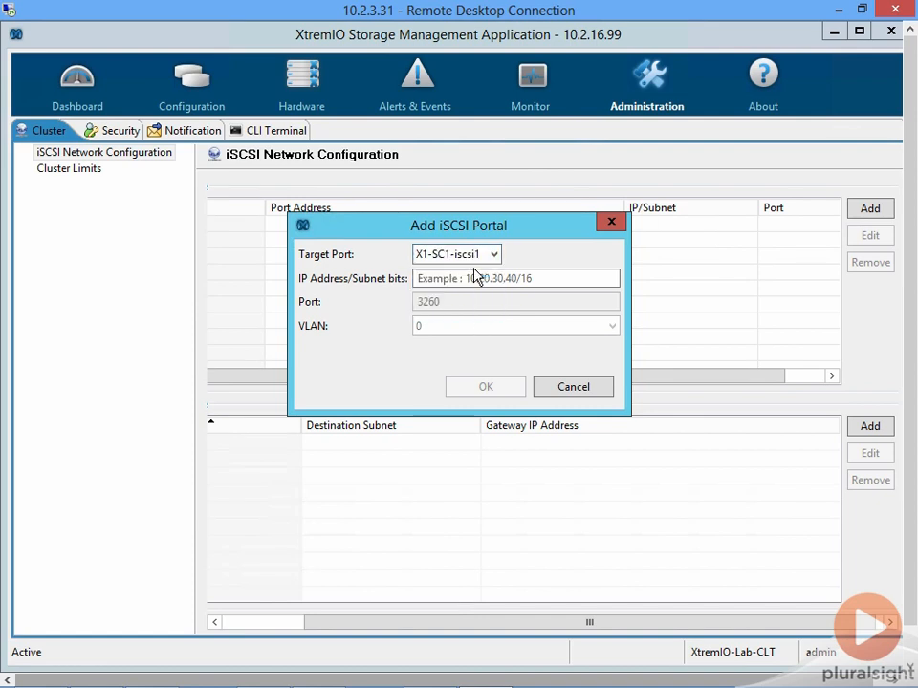
click(540, 277)
text(10.10.10)
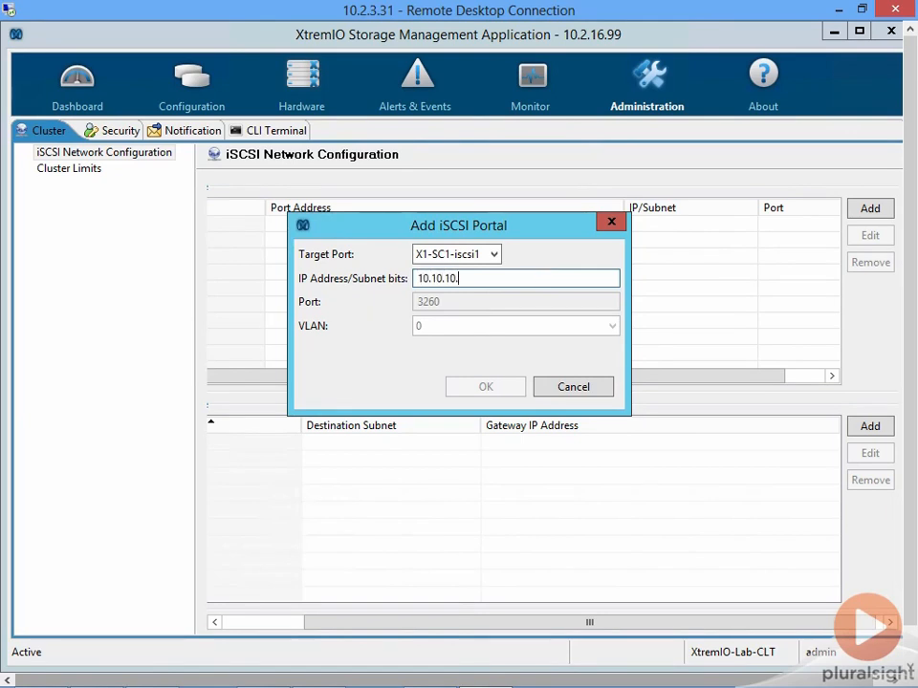
text(.20/24)
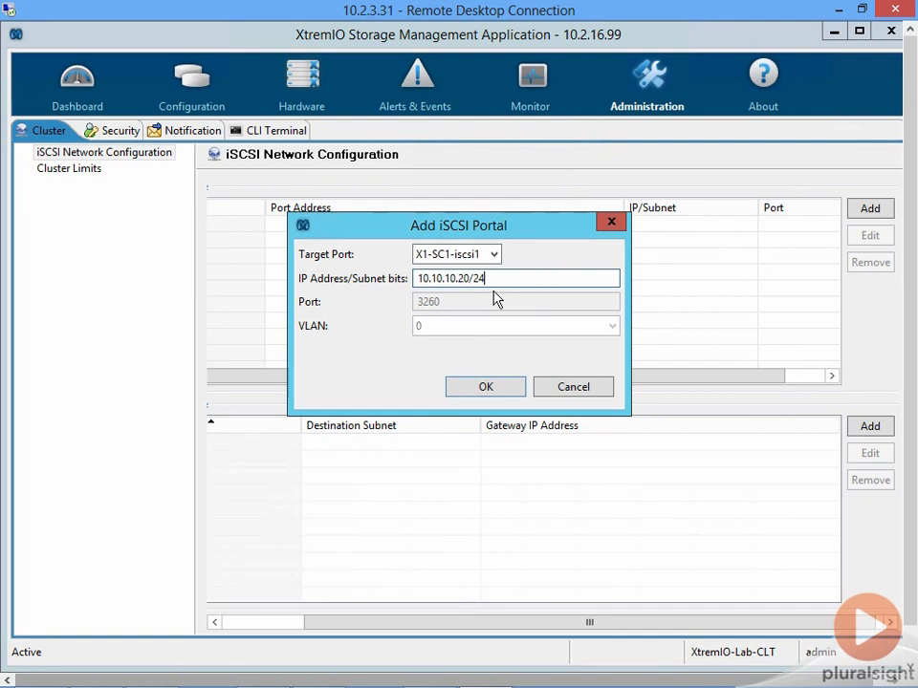
drag(427, 279, 504, 278)
click(480, 395)
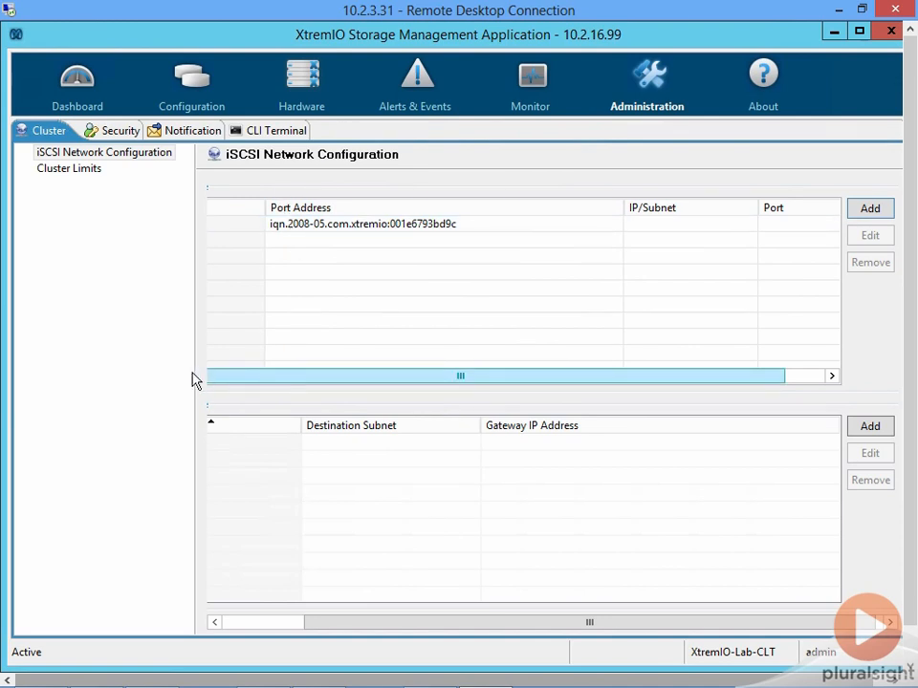
- Expand the X1-SC1-iscsi1 entry in the iSCSI portals table and add a second portal on it with 10.10.30.20/24
drag(504, 633, 254, 631)
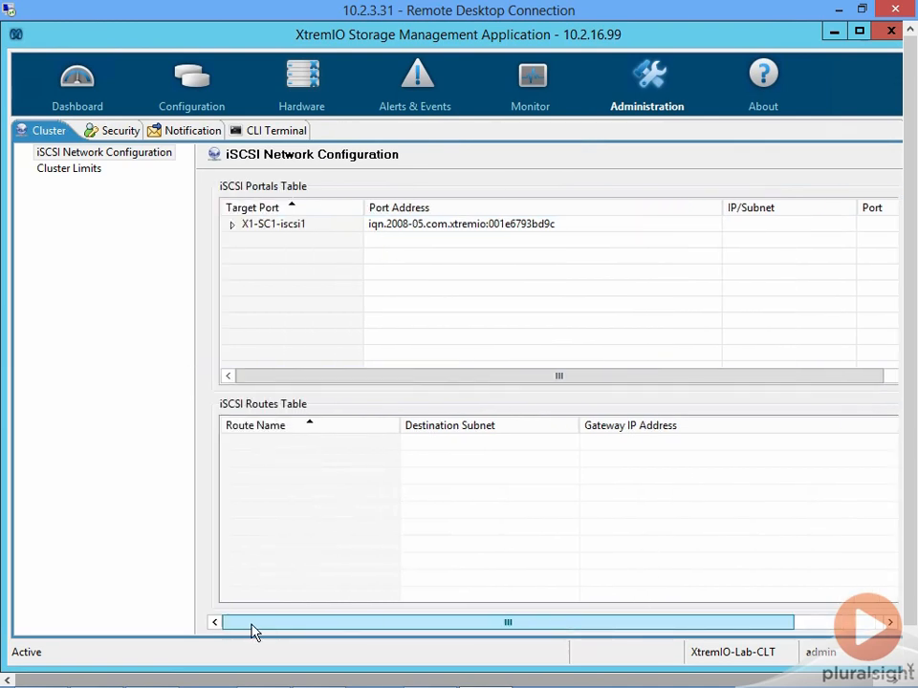
click(233, 226)
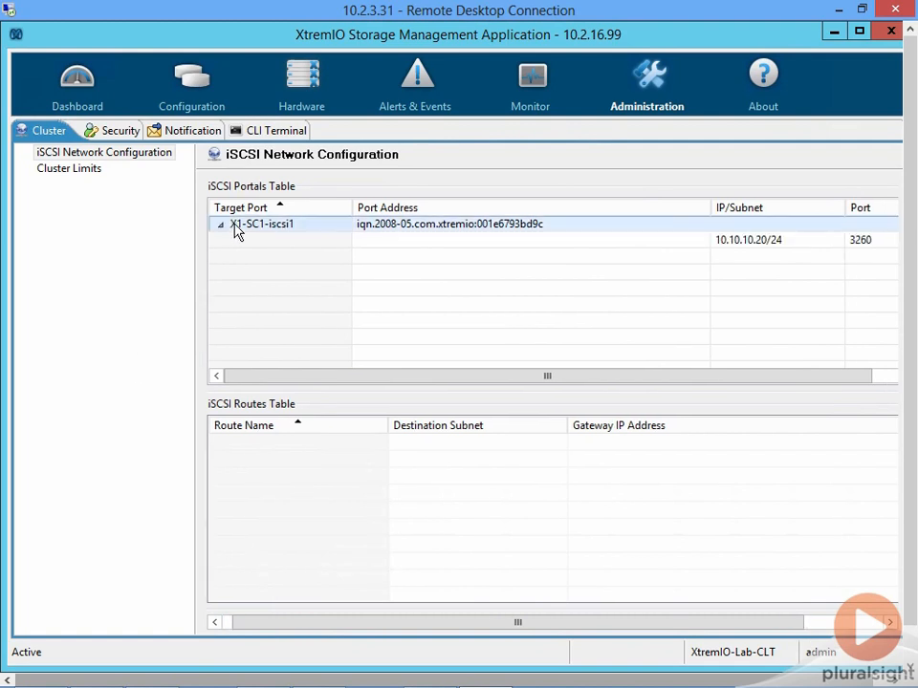
click(885, 380)
drag(801, 626, 913, 633)
click(861, 208)
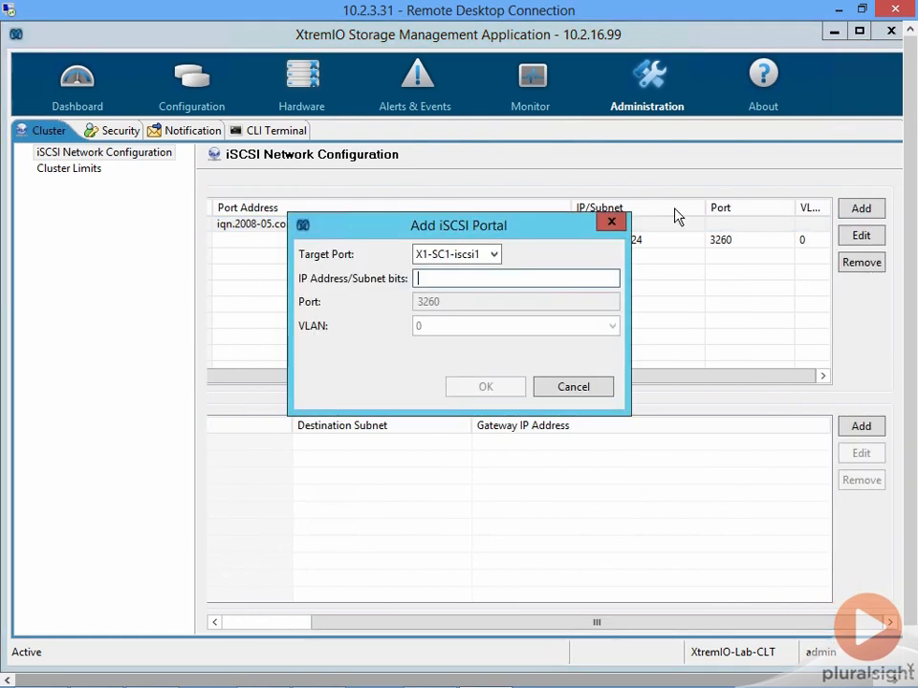
text(10.10.30.20/24)
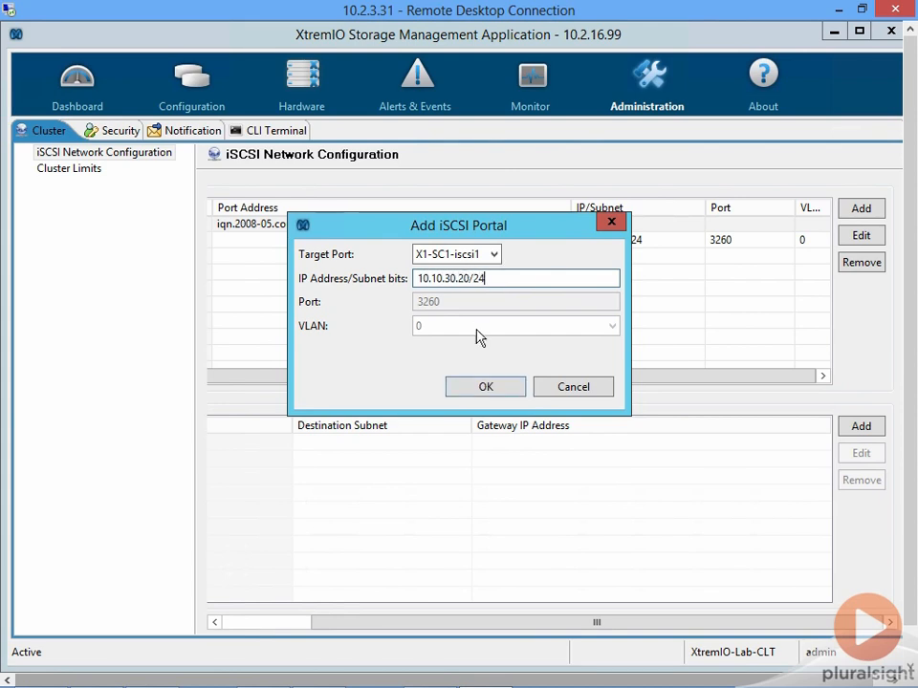
click(478, 387)
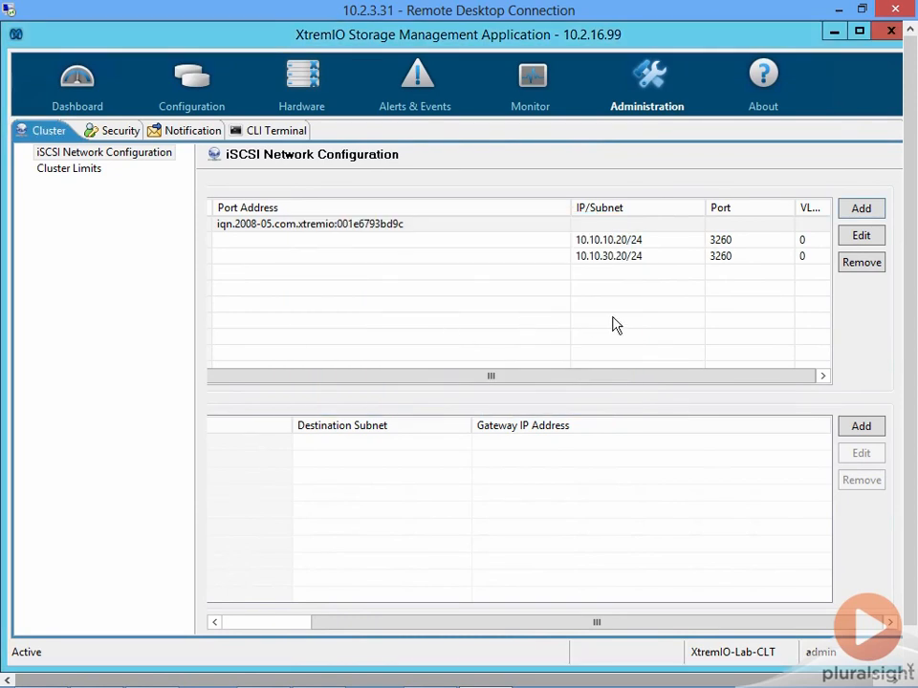
- Add an iSCSI route named Demo-Route with destination subnet 10.10.100.0/24 and gateway IP 10.10.20.1
click(674, 256)
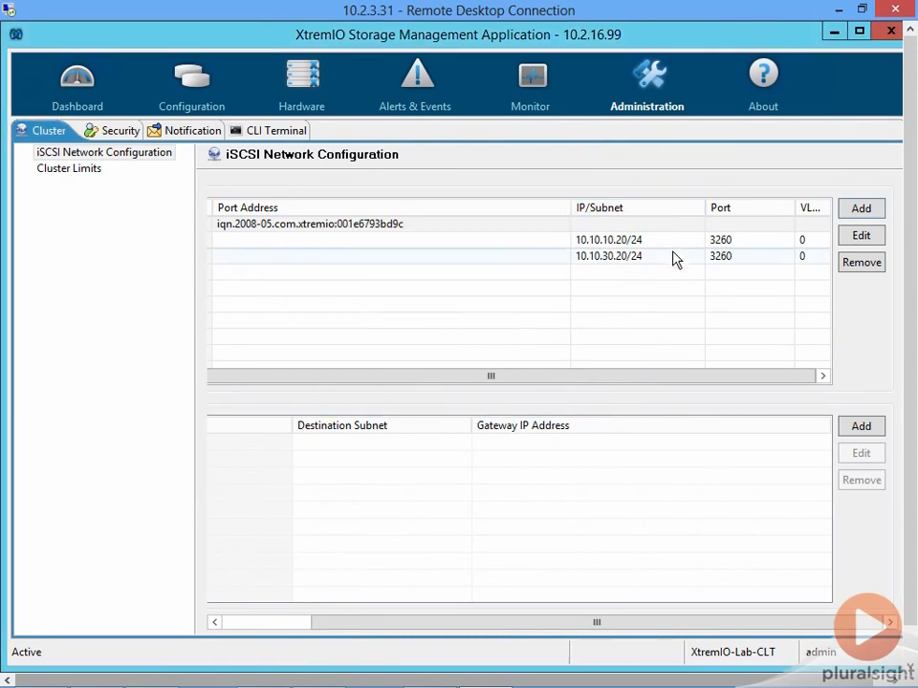
click(268, 626)
click(270, 626)
click(269, 627)
drag(273, 627, 200, 630)
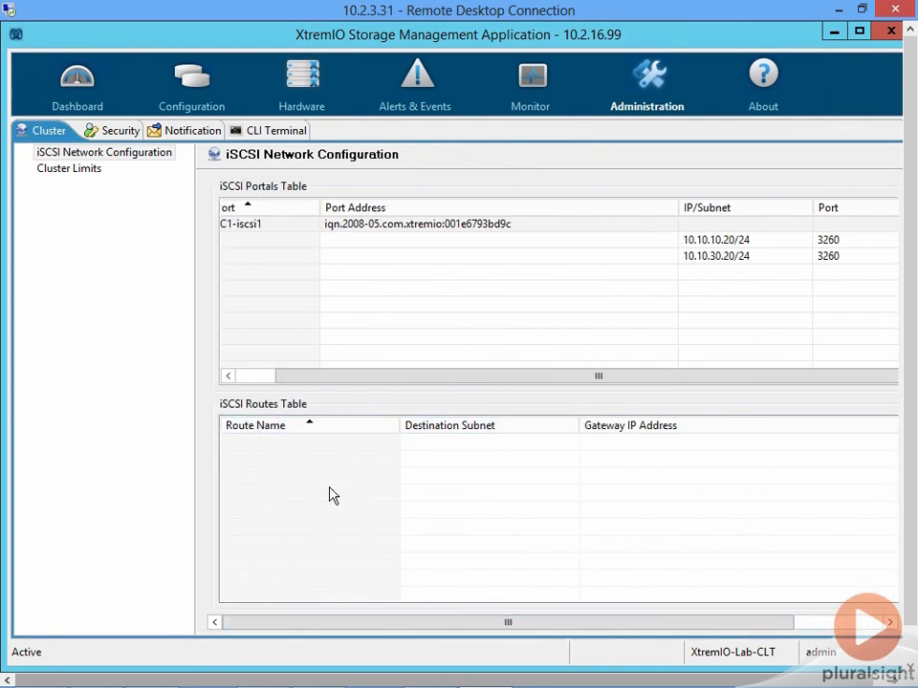
drag(413, 629, 502, 631)
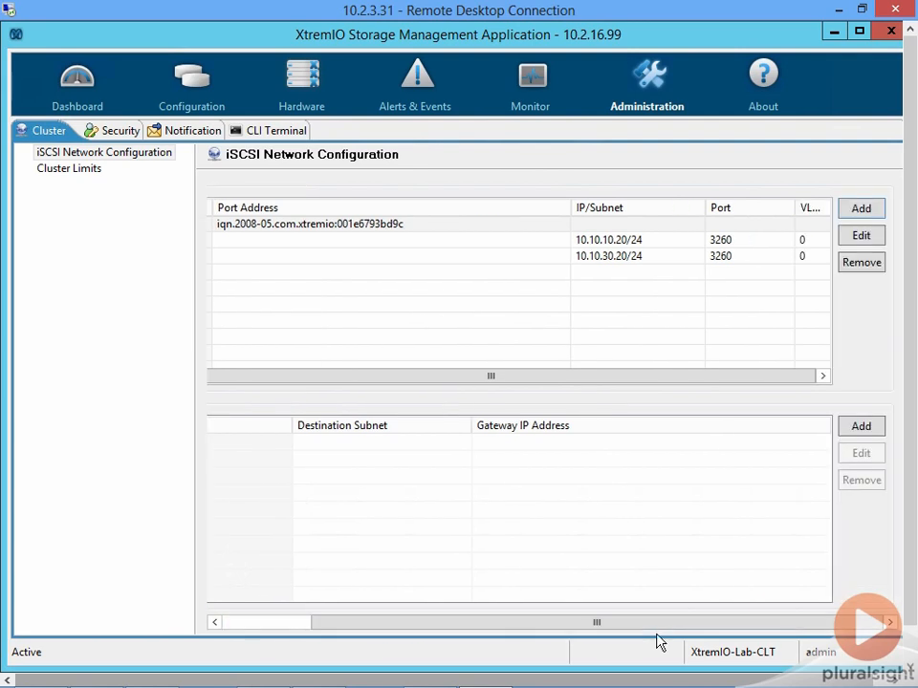
click(865, 430)
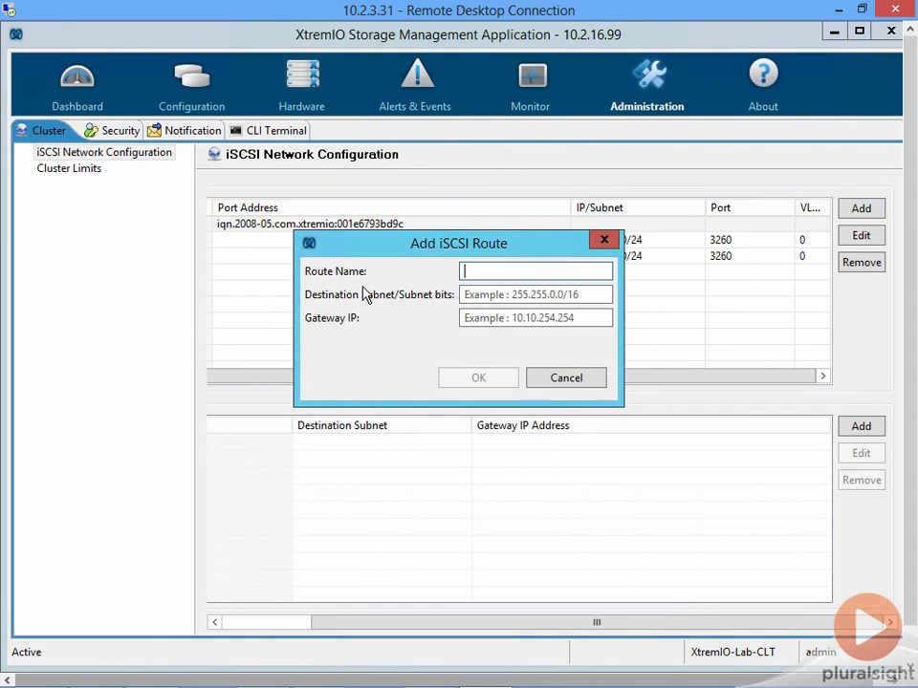
text(Demo-Ro)
key(Tab)
text(10.)
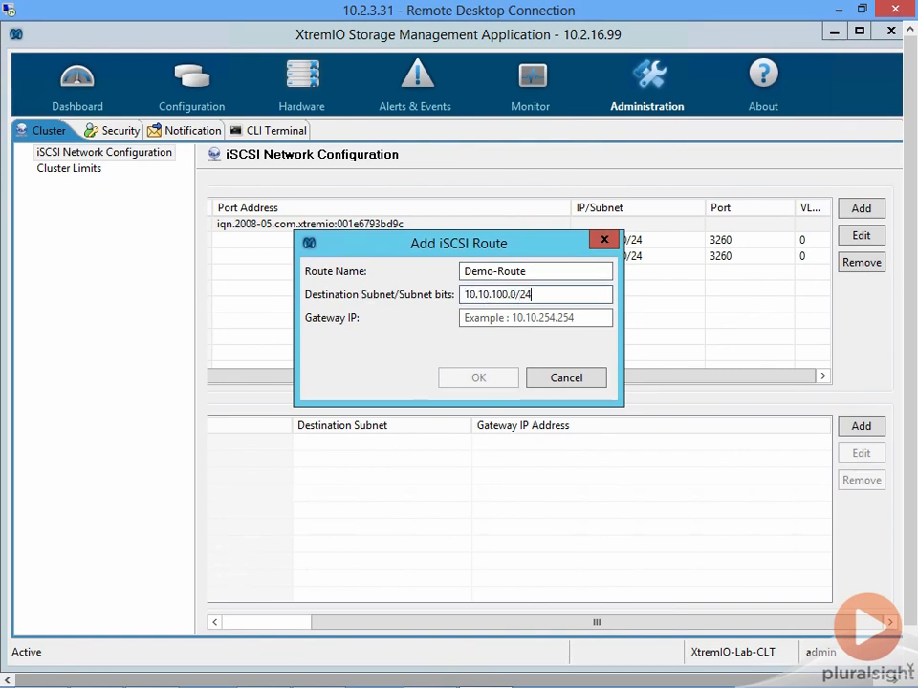
key(Tab)
text(10.10.20)
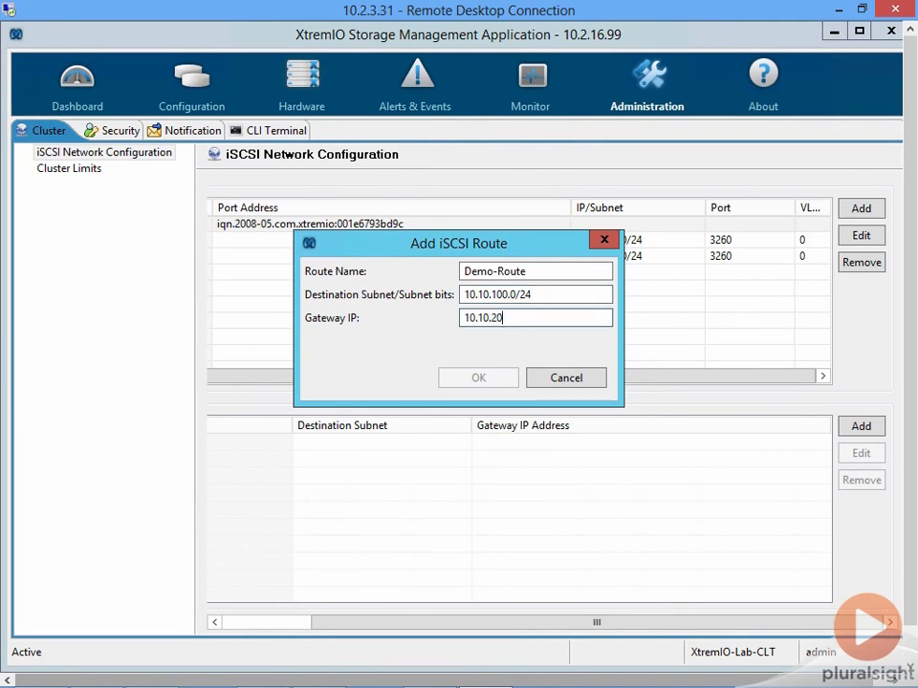
text(.1)
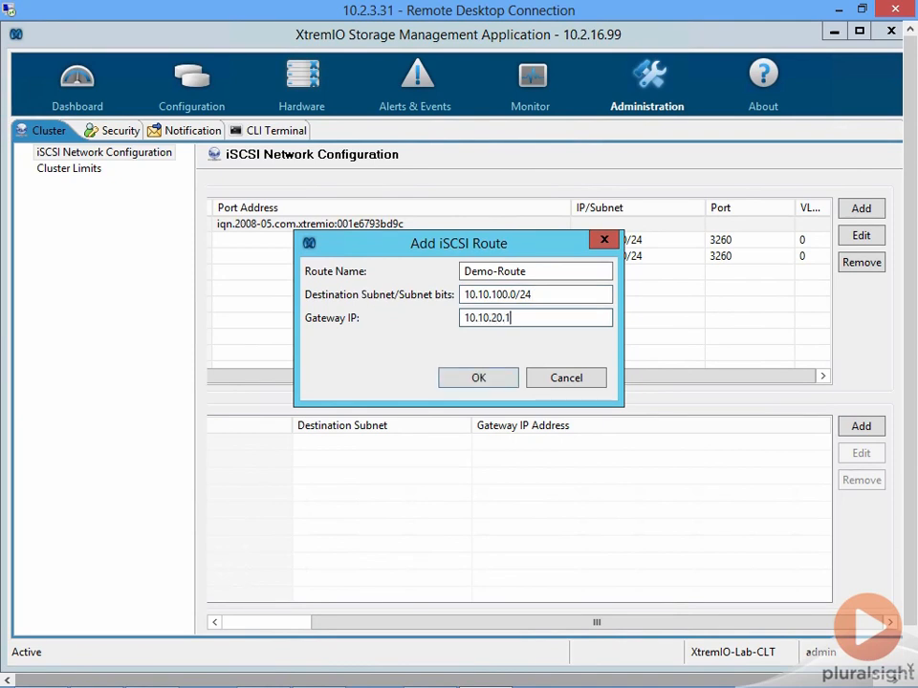
click(456, 383)
- Remove Demo-Route from the iSCSI routes table and confirm the removal
click(424, 446)
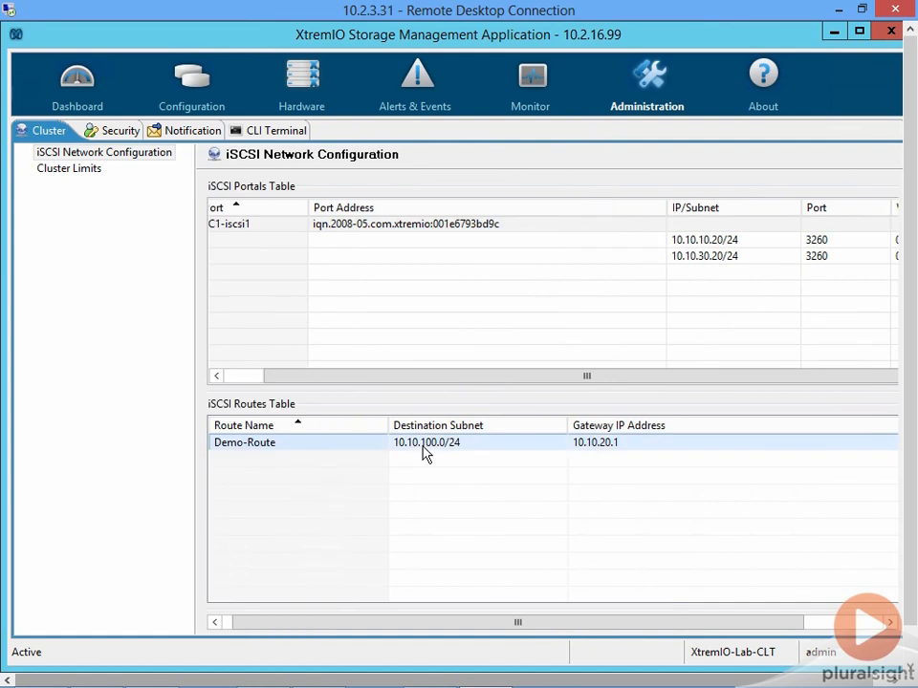
click(831, 624)
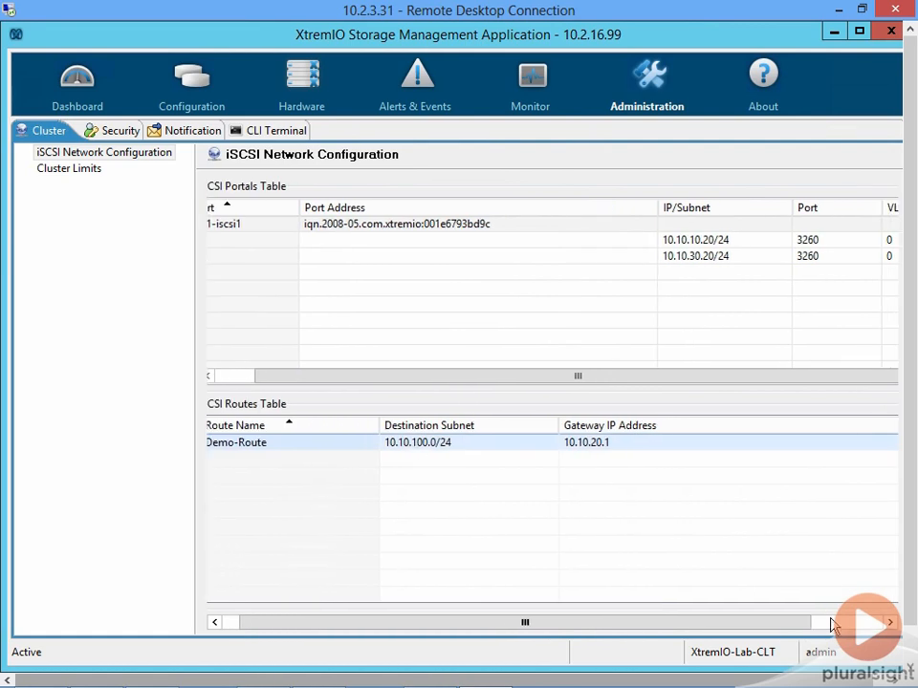
drag(799, 627, 865, 625)
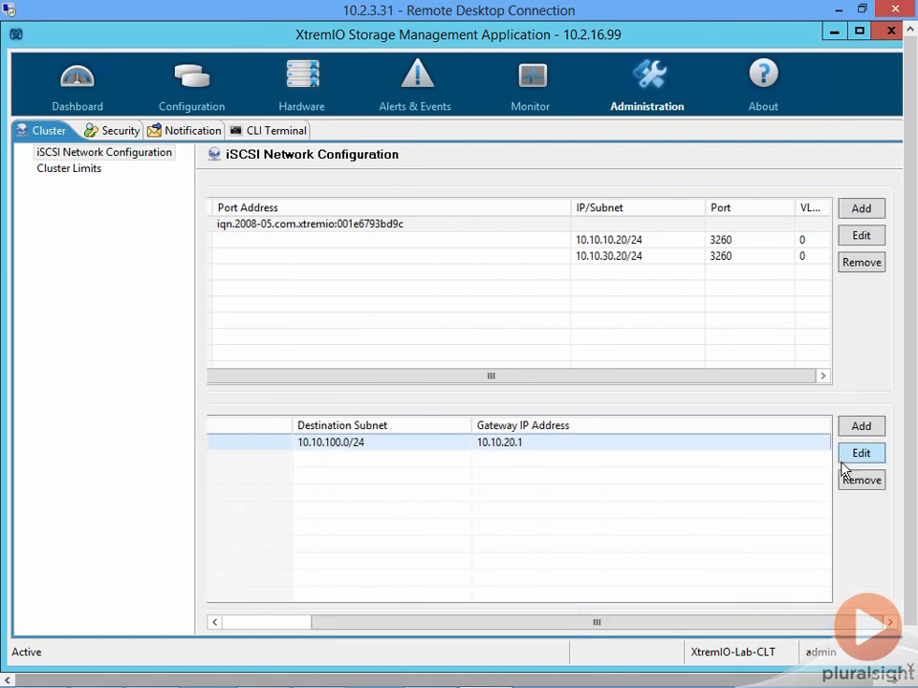
click(857, 483)
click(553, 366)
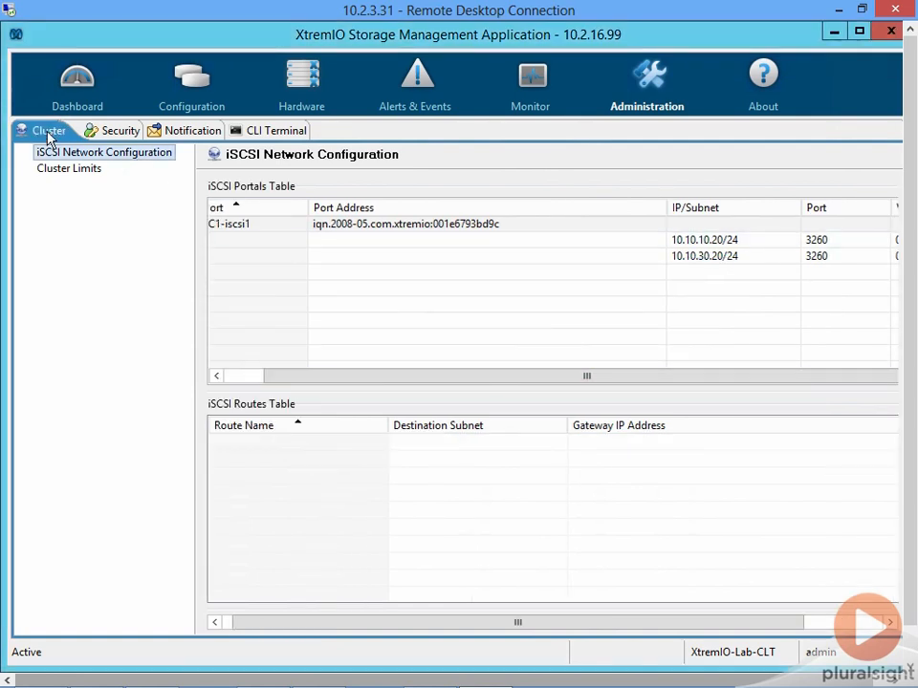
- Examine the thin provisioning soft limit setting in the cluster limits
click(59, 170)
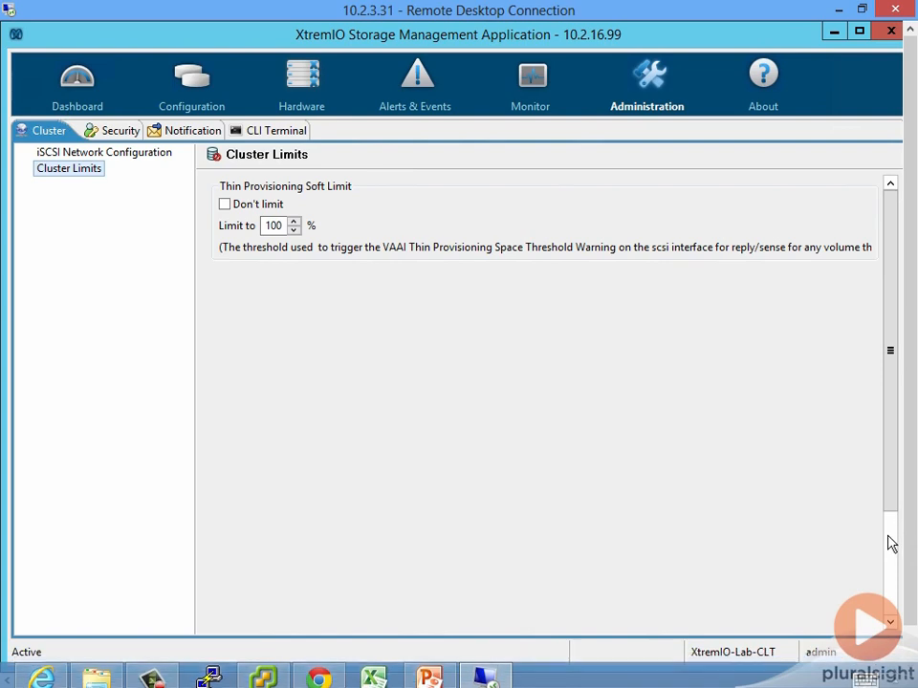
scroll(891, 543, down, 3)
drag(896, 509, 885, 635)
drag(885, 568, 916, 283)
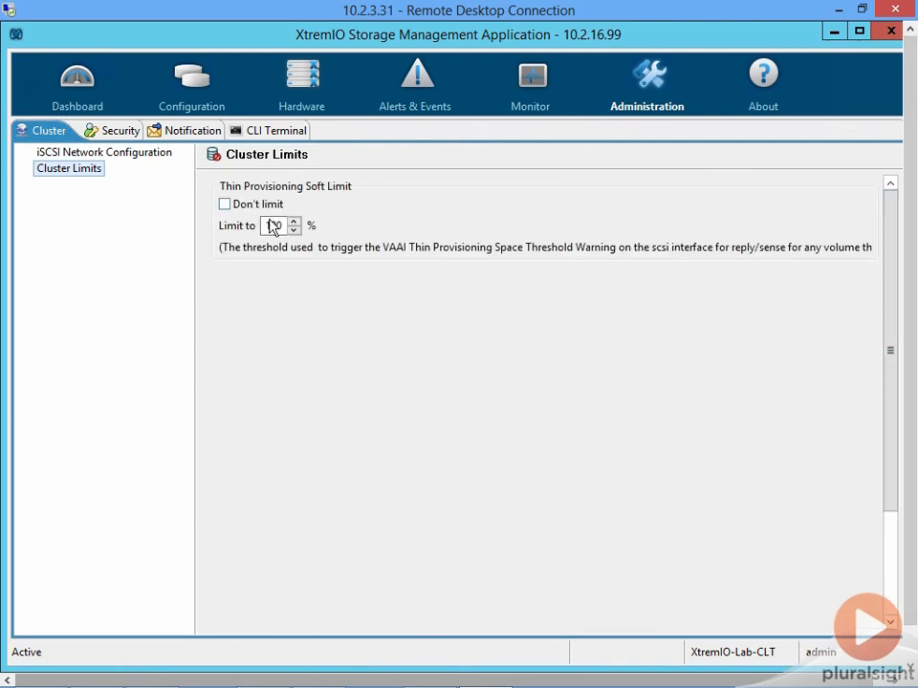
click(237, 211)
click(239, 210)
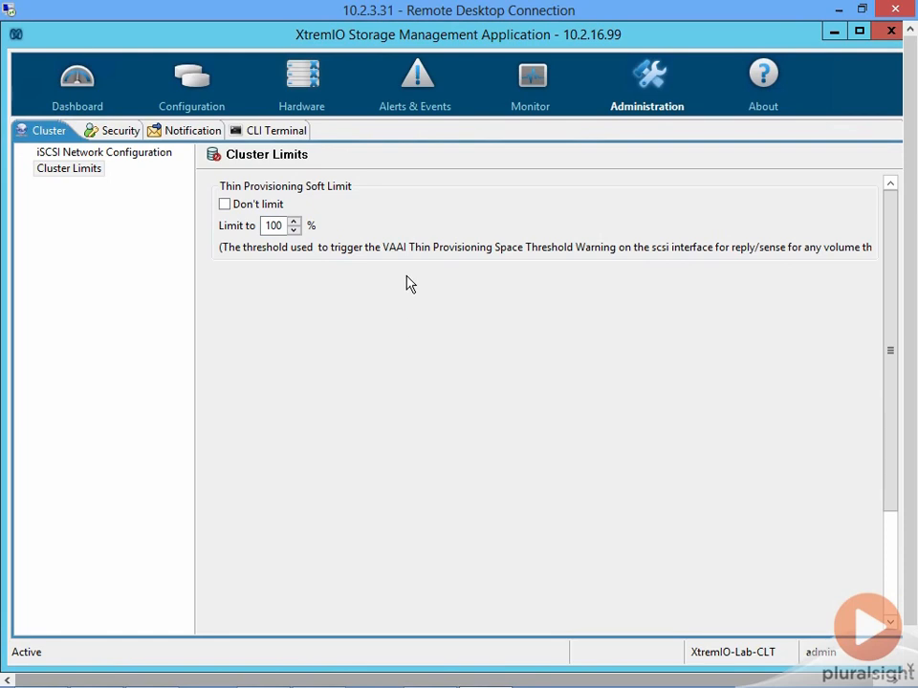
- Inspect the properties of the vSphere23 initiator group in the configuration view and start a new initiator group named Demo-Host
click(192, 86)
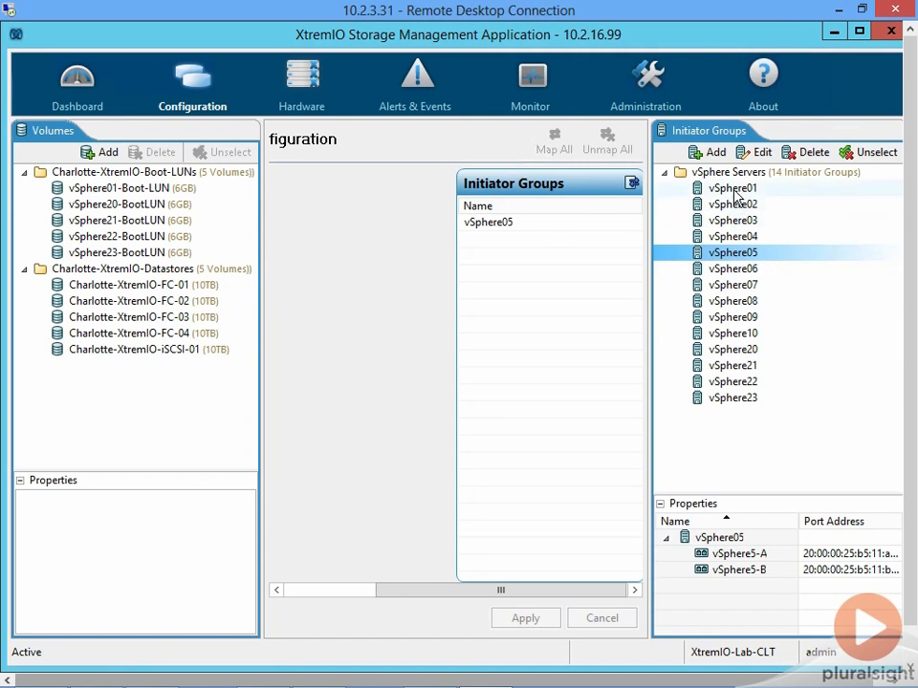
click(744, 402)
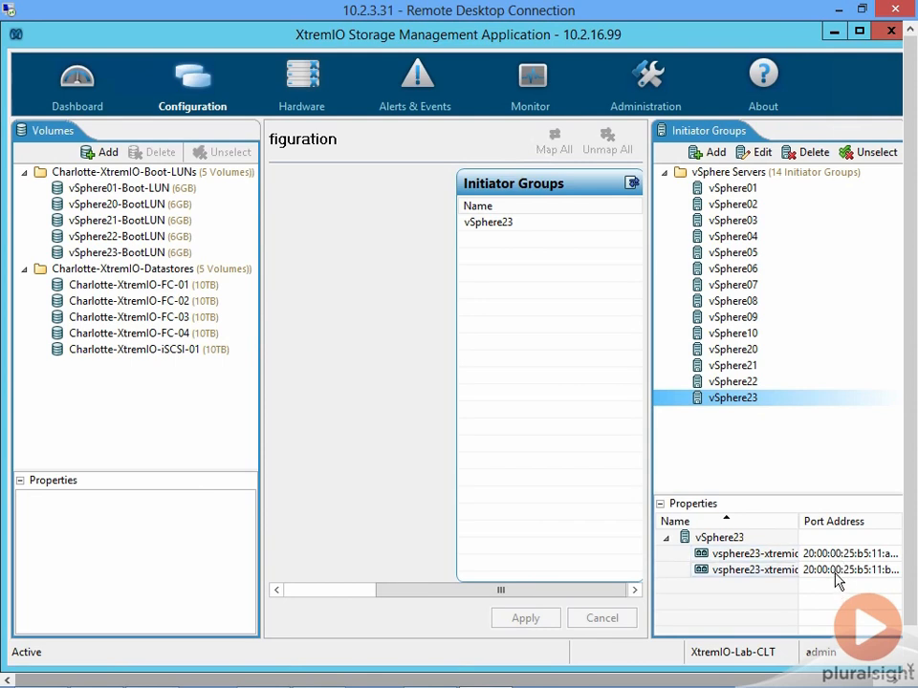
click(712, 153)
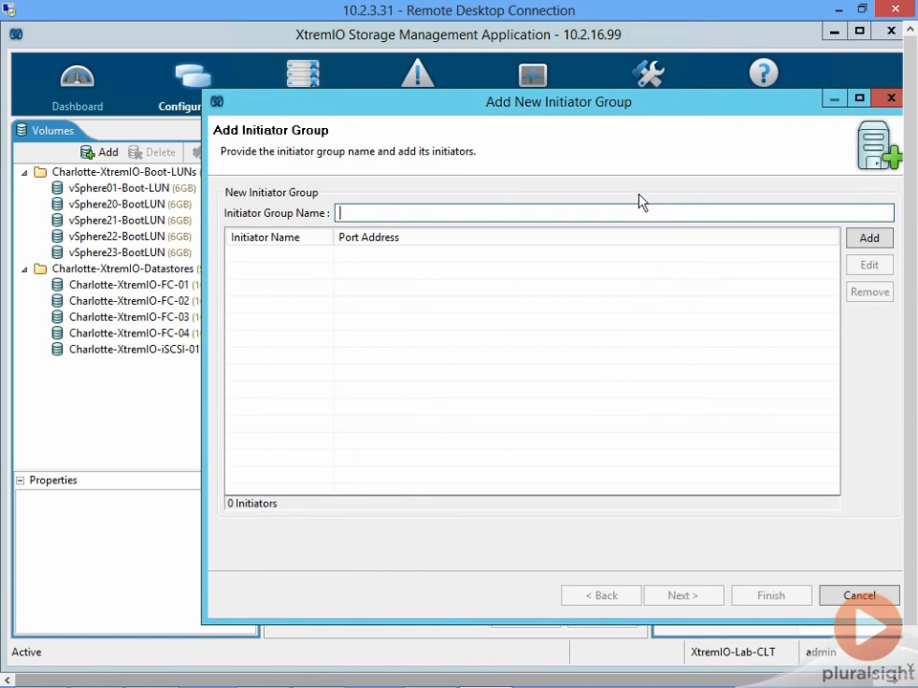
text(Demo-Host)
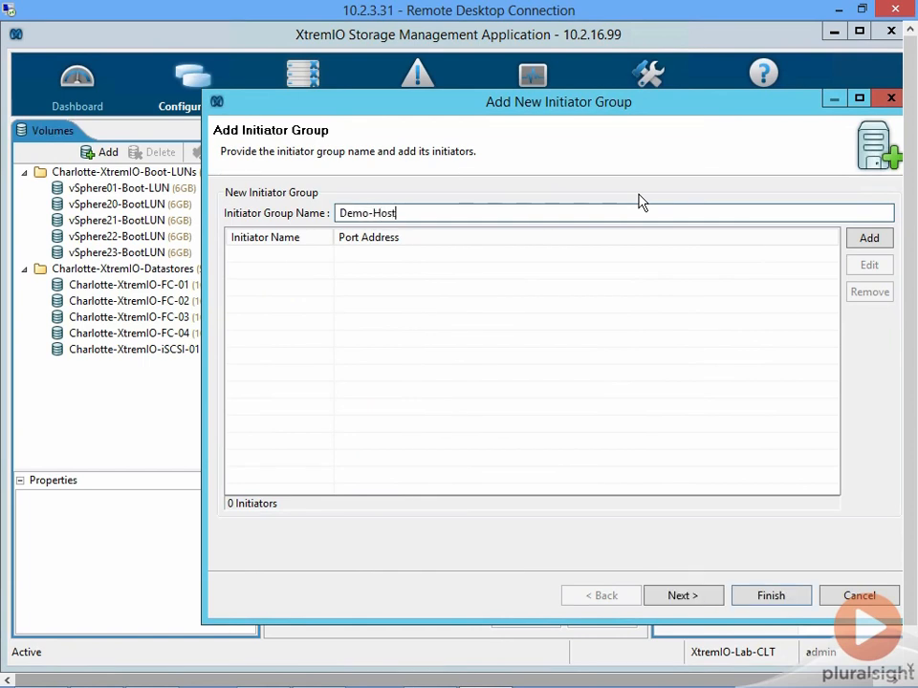
- Add an initiator named Demo1-A with port address AAAAAAAAAAAAAAAA to the new initiator group
click(868, 241)
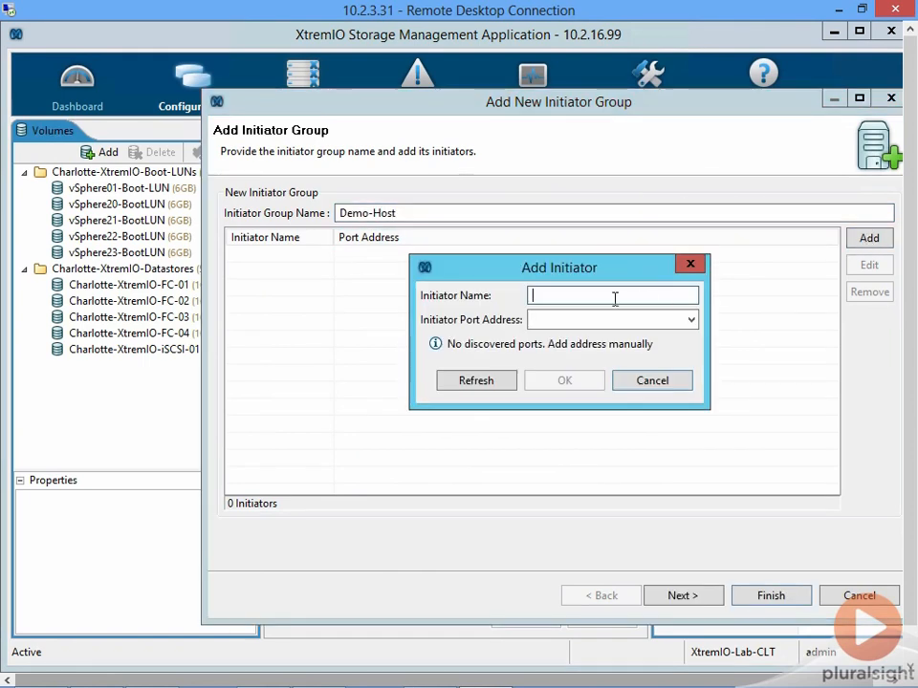
text(Demo1-A)
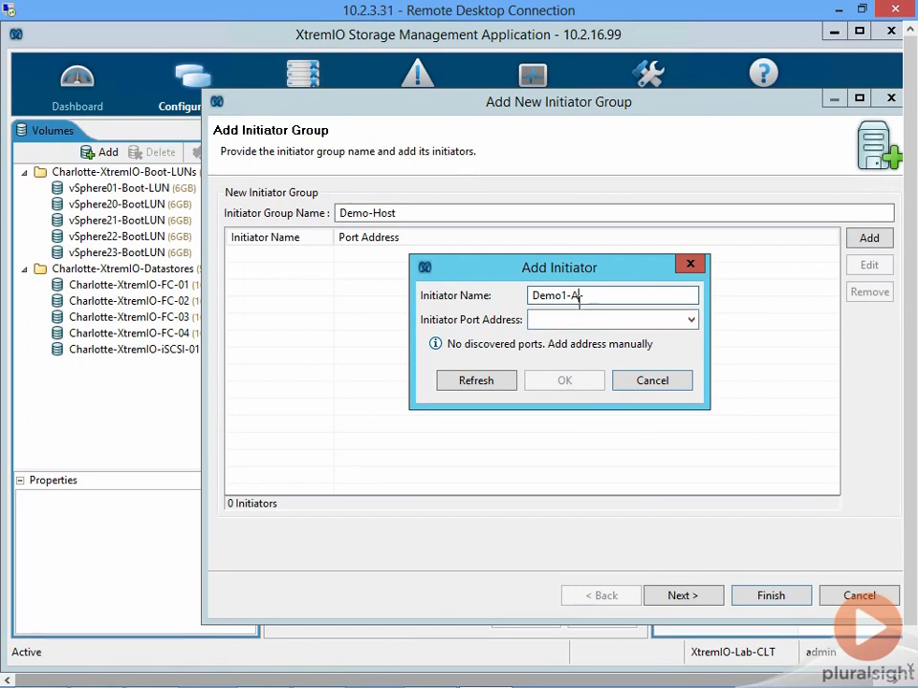
click(681, 317)
click(690, 321)
click(689, 321)
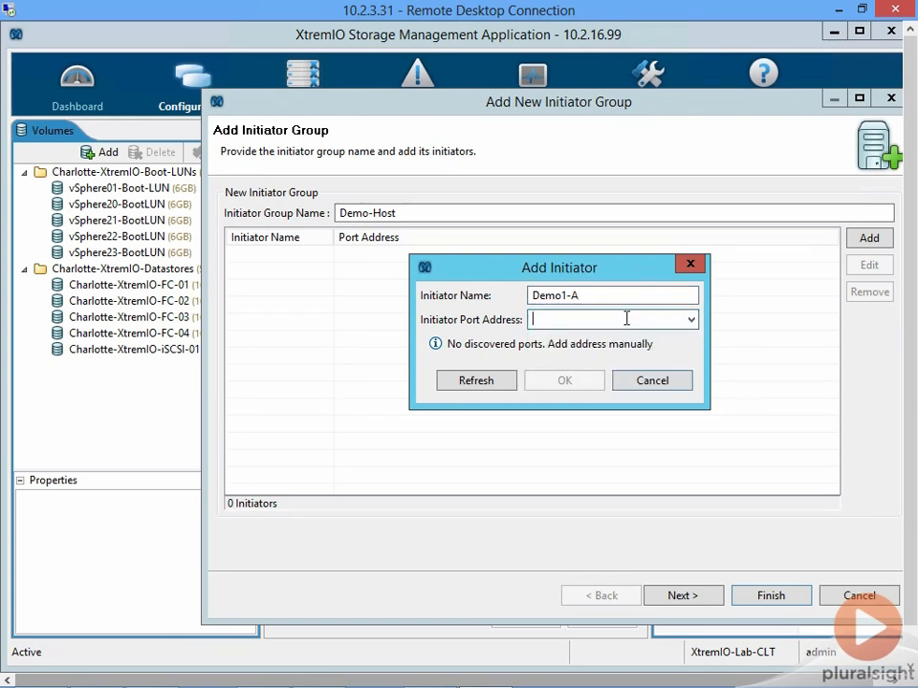
click(692, 322)
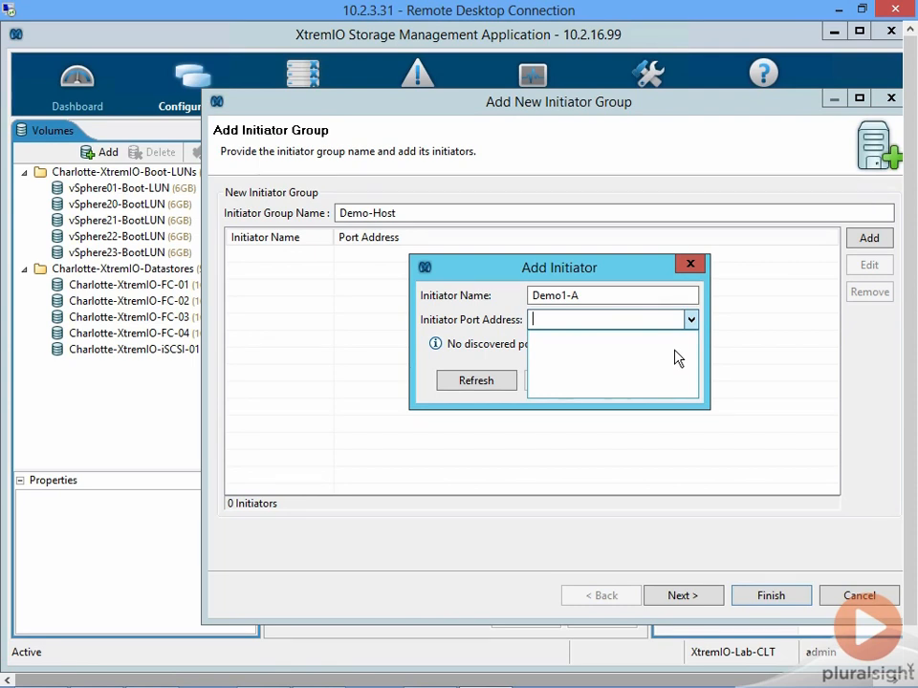
click(689, 319)
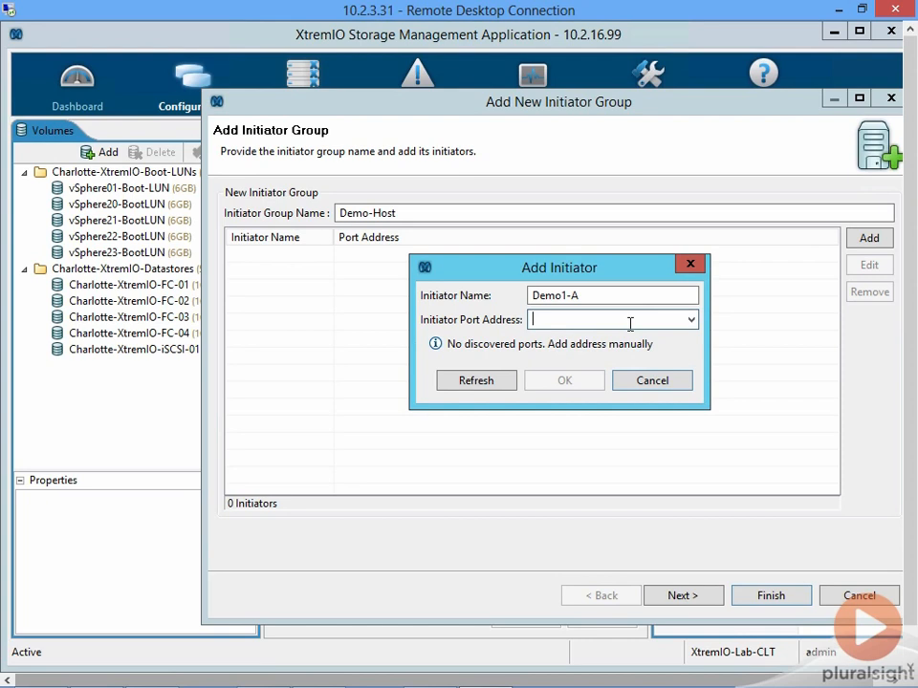
text(AAAAAAAAAAAAAAAA)
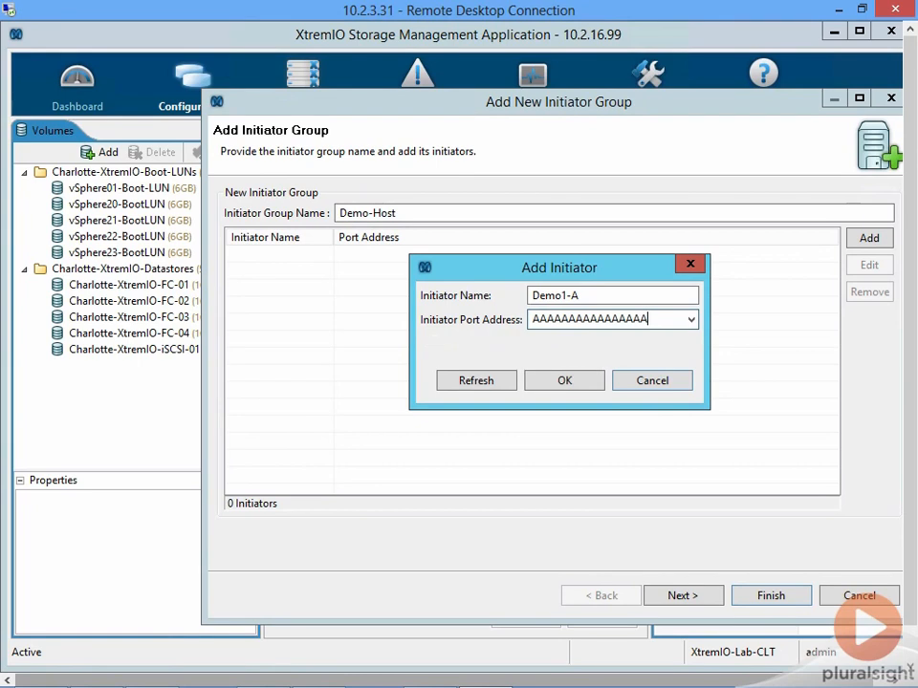
click(577, 377)
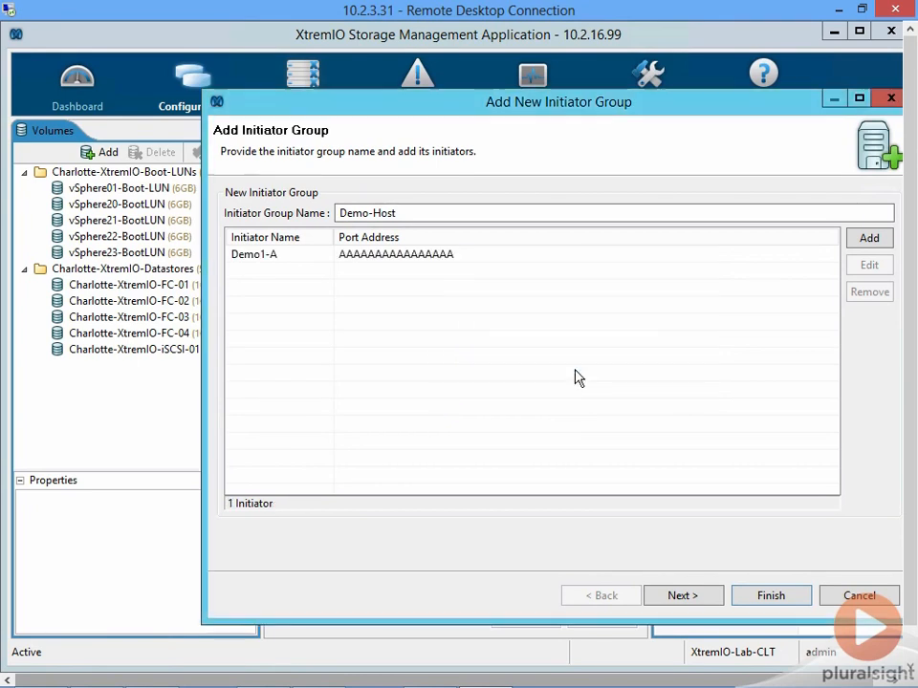
- Add a second initiator named Demo1-B with port address BBBBBBBBBBBBBBBB to the group
click(856, 243)
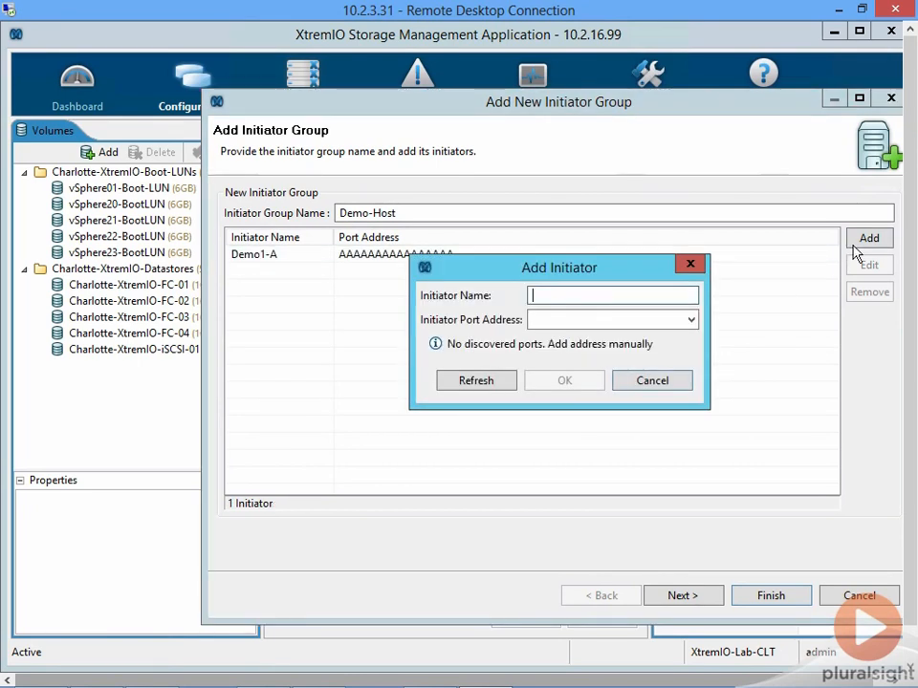
text(Demo1-B)
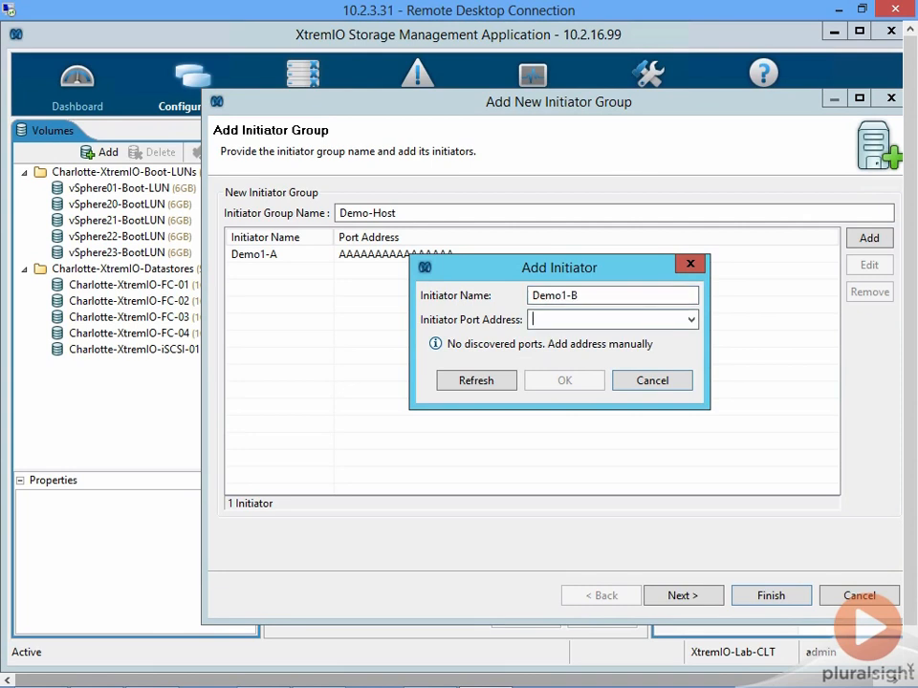
key(Tab)
text(BBBBBBBBBBBBBBBBB)
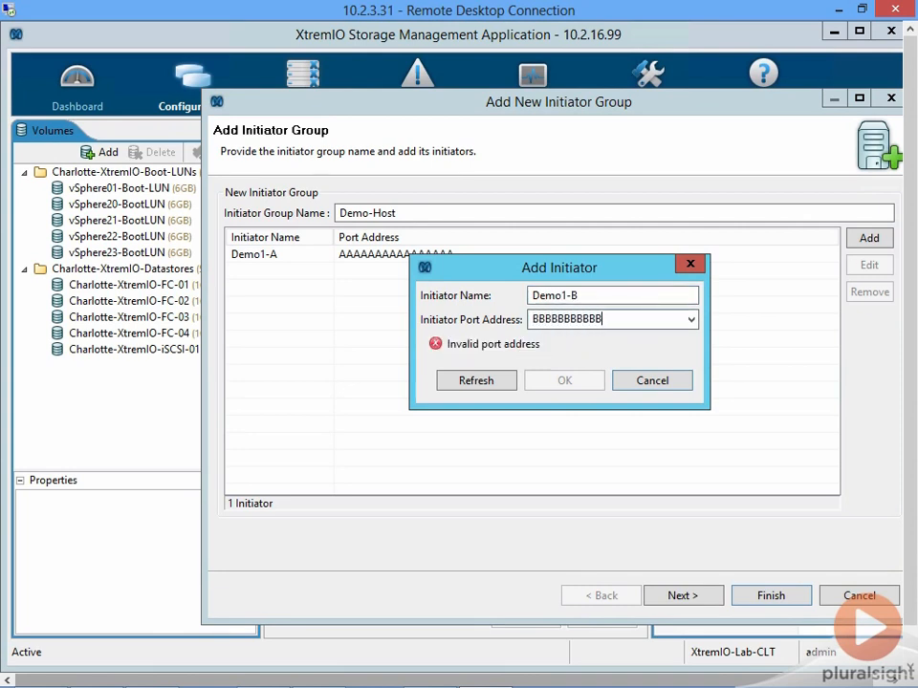
key(BackSpace)
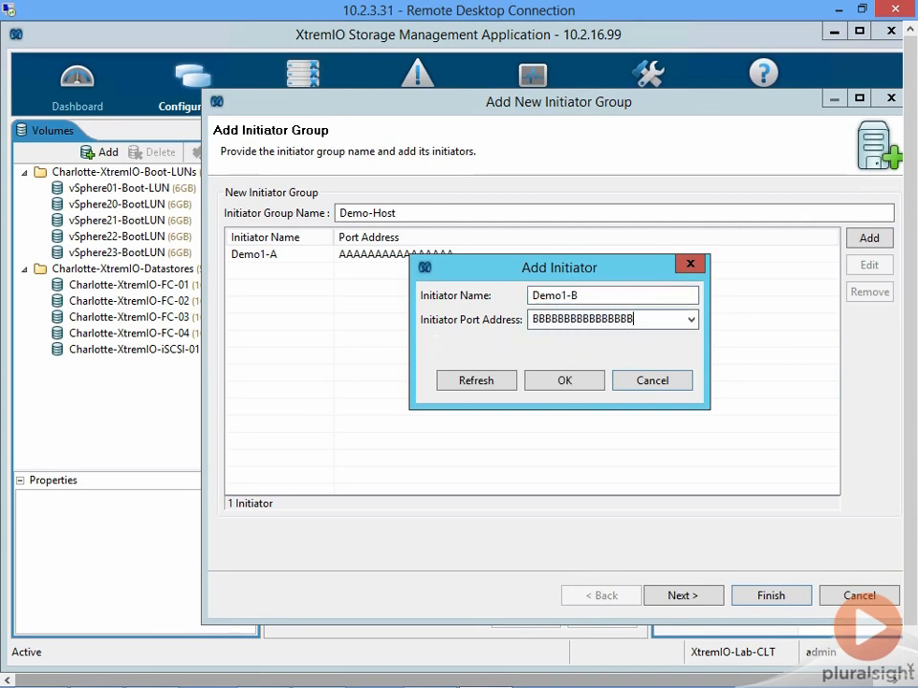
click(565, 380)
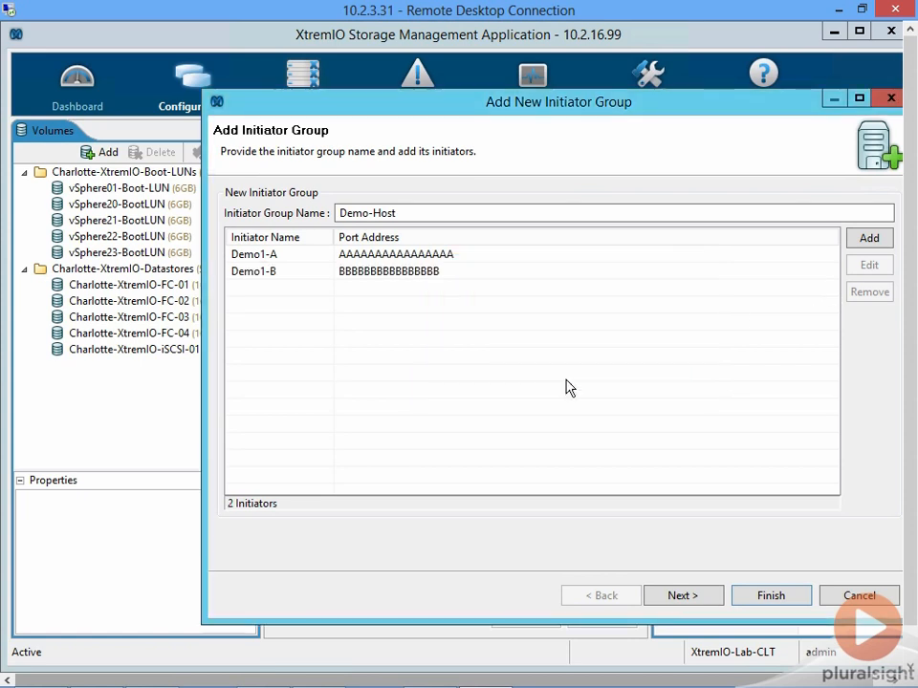
- Change the port address of initiator Demo1-B to the colon-separated form BB:BB:BB:BB:BB:BB:BB:BB
click(389, 275)
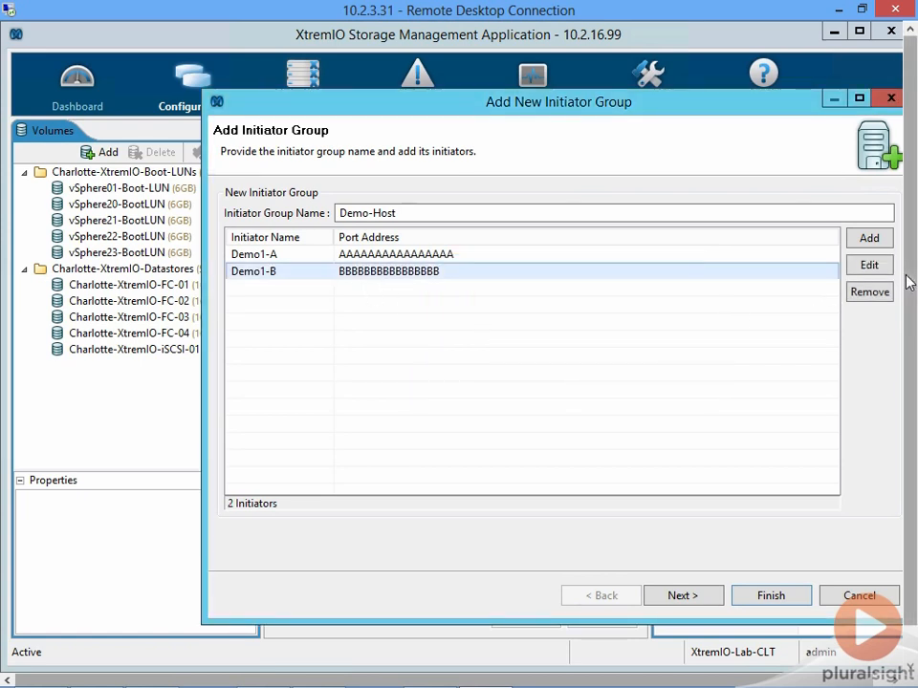
click(868, 265)
double_click(627, 319)
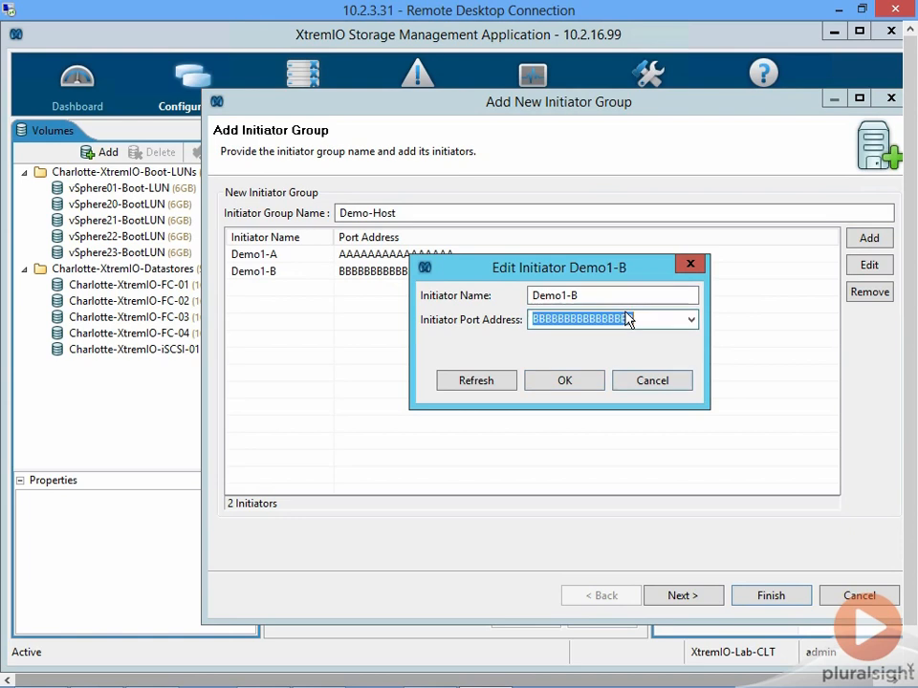
text(BBLBBLBB)
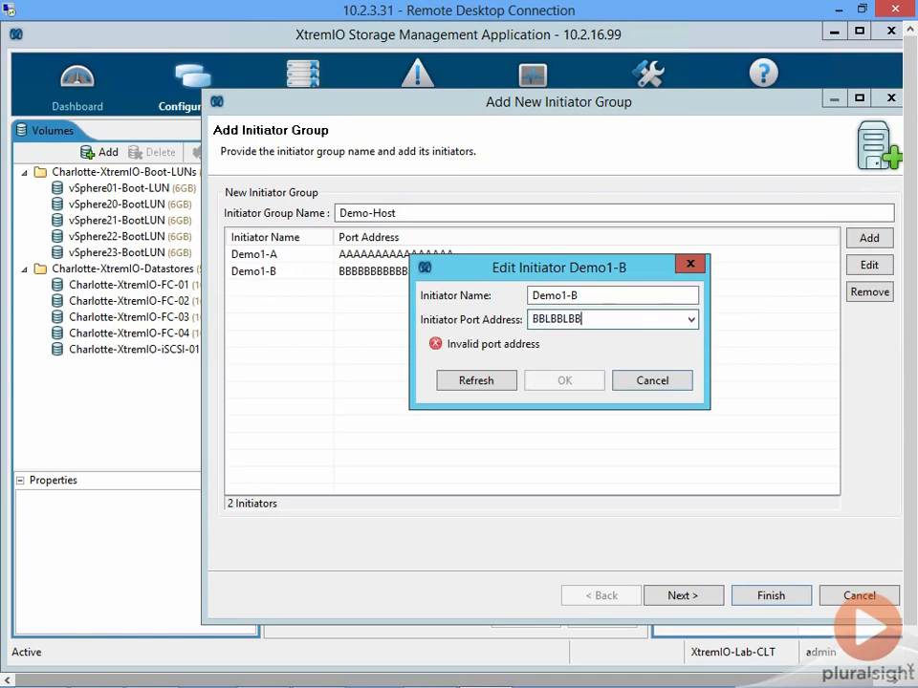
key(BackSpace)
key(BackSpace)
key(BackSpace)
key(BackSpace)
key(BackSpace)
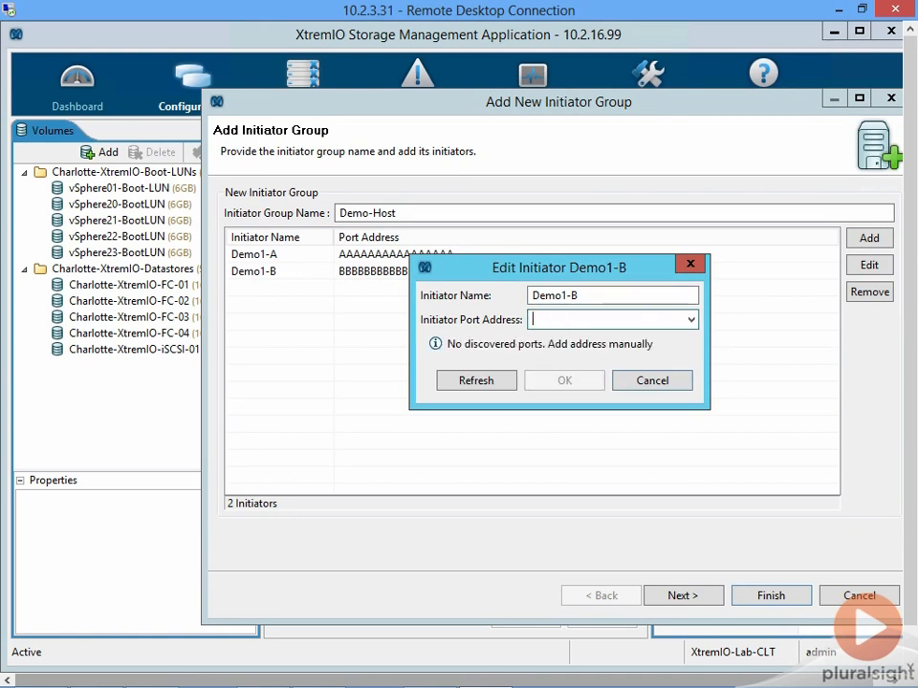
text(BB:BB:BB:BB:BB:BB:BB)
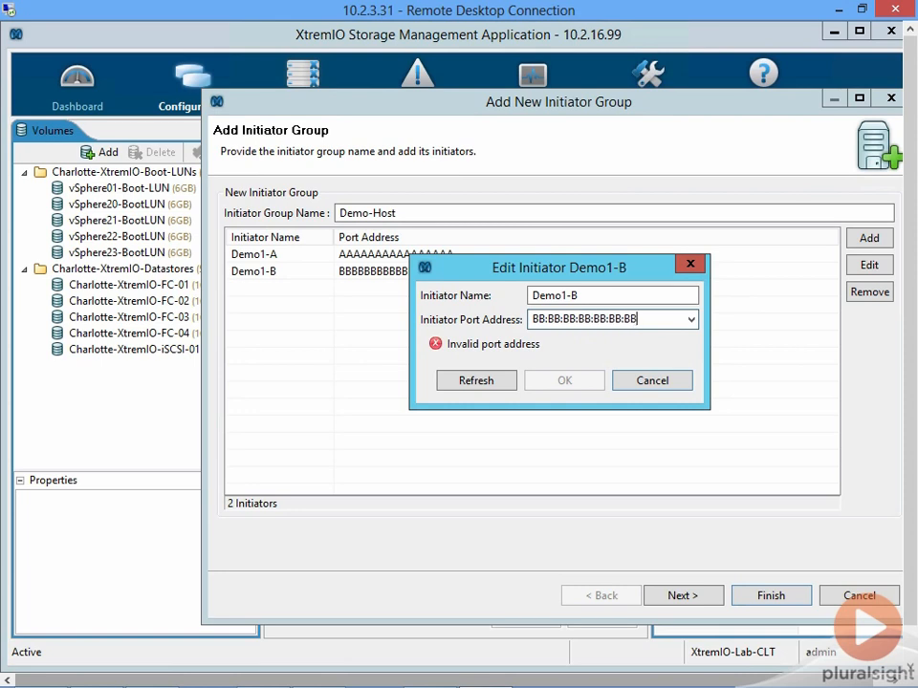
text(:BB)
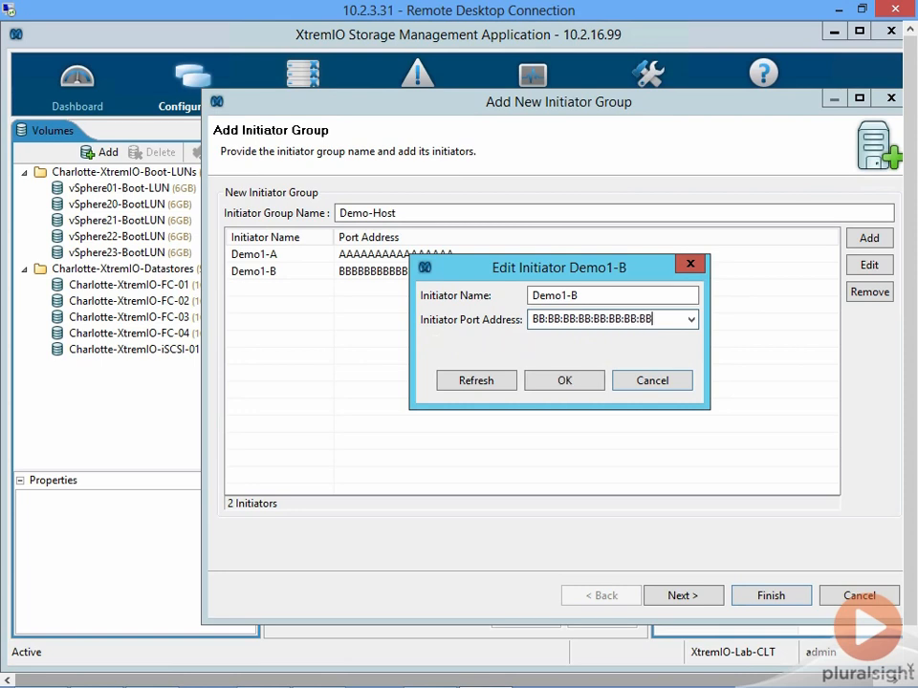
click(564, 379)
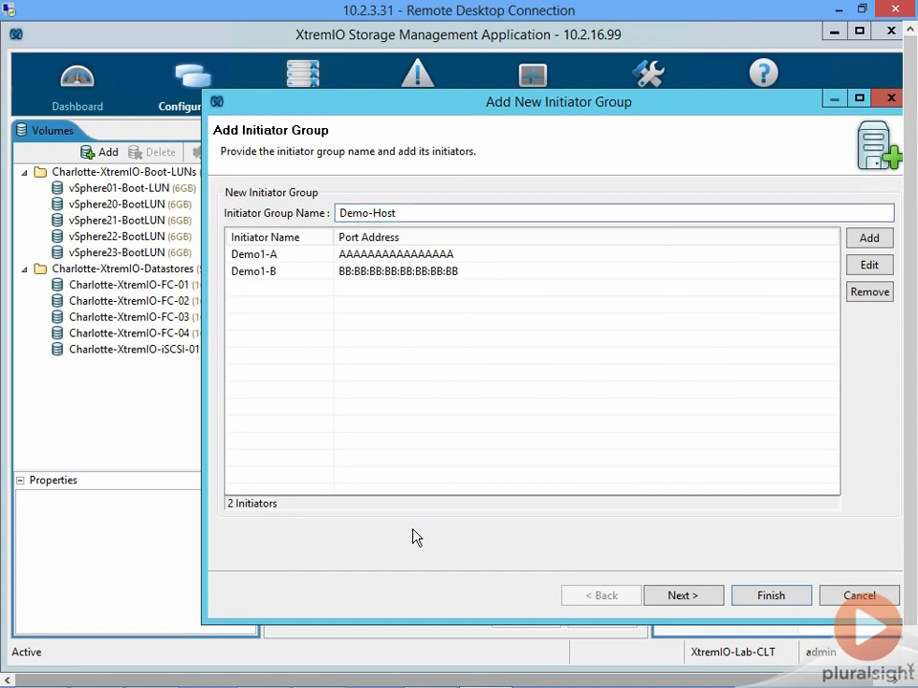
- Add an initiator named Demo1-iSCSI with the port address "iqn.1998-01.com.vmware.iscsi:name1." to the group
click(870, 241)
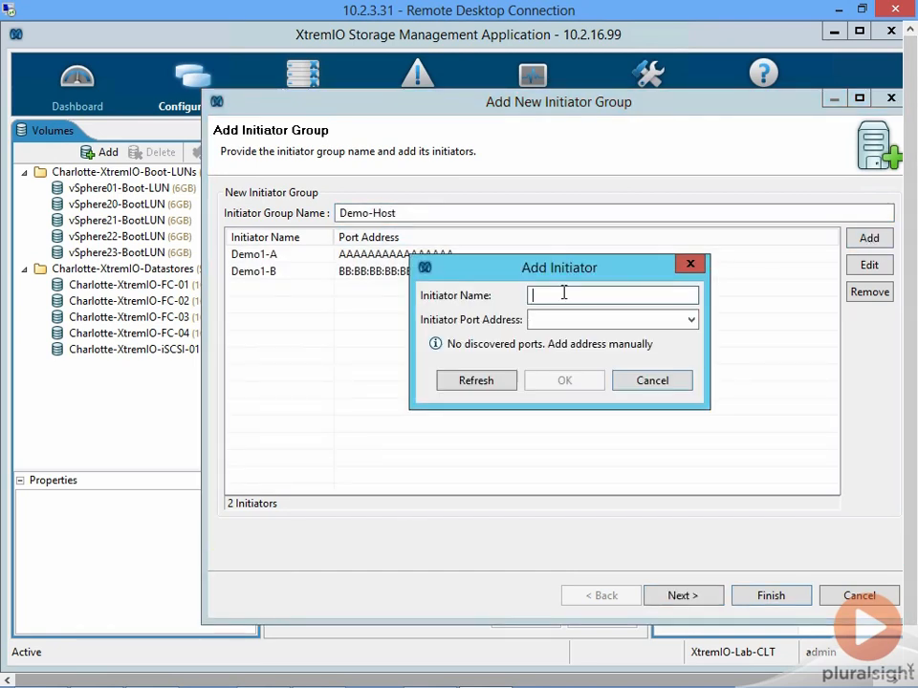
text(Demo1-iSCSI)
key(Tab)
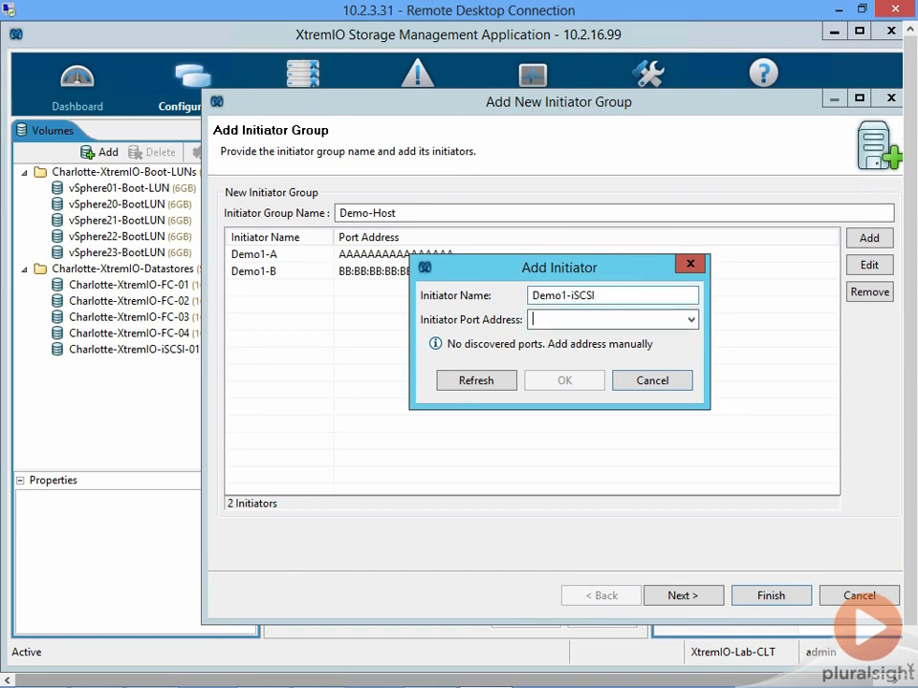
key(ctrl+v)
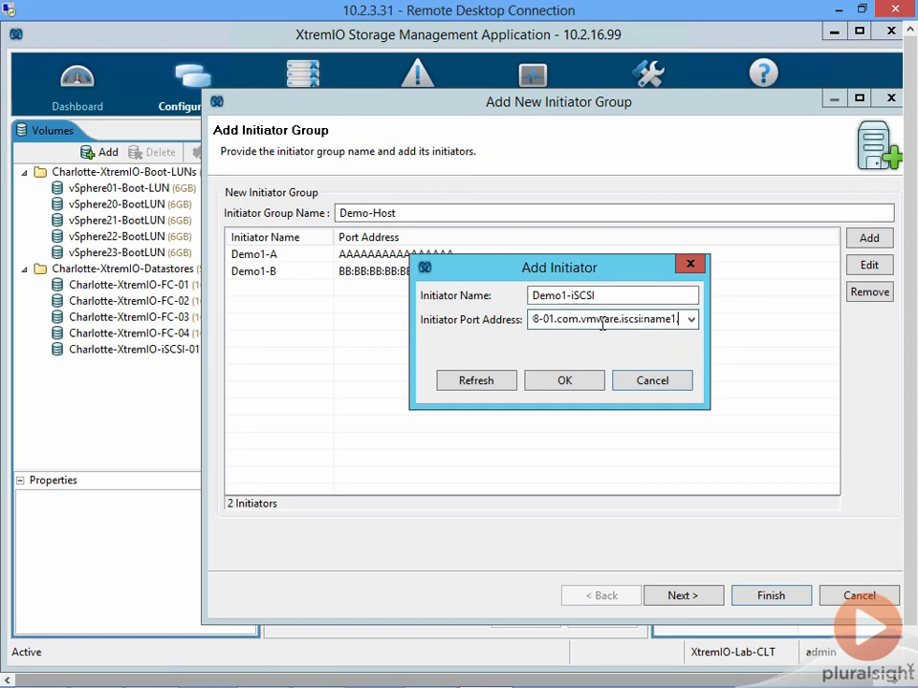
drag(610, 319, 491, 321)
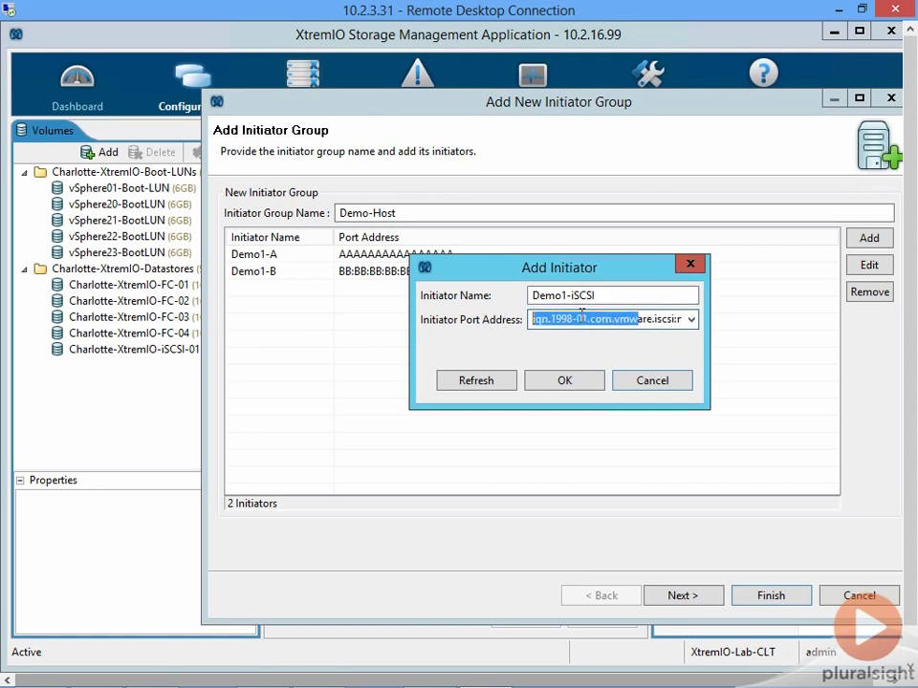
click(581, 322)
key(shift+End)
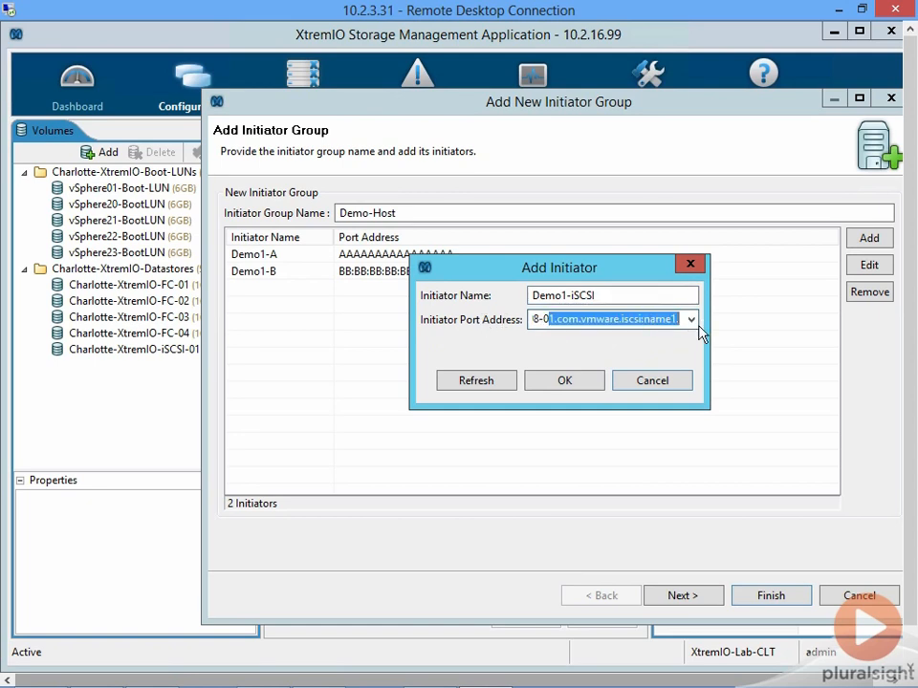
click(566, 380)
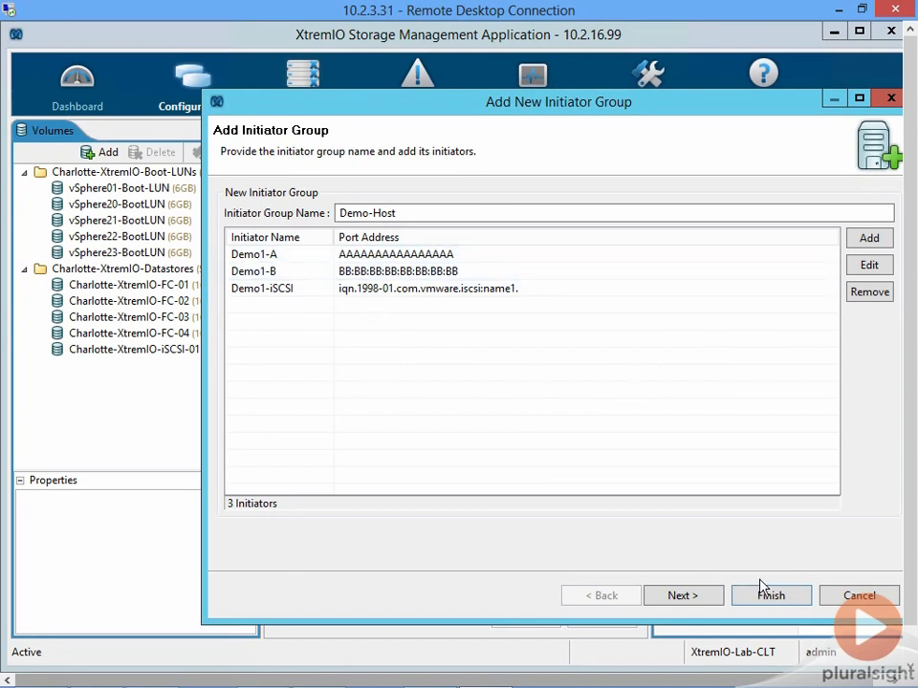
- Create a root-level folder named PluralSight as the group's parent folder and finish creating the Demo-Host initiator group
click(698, 598)
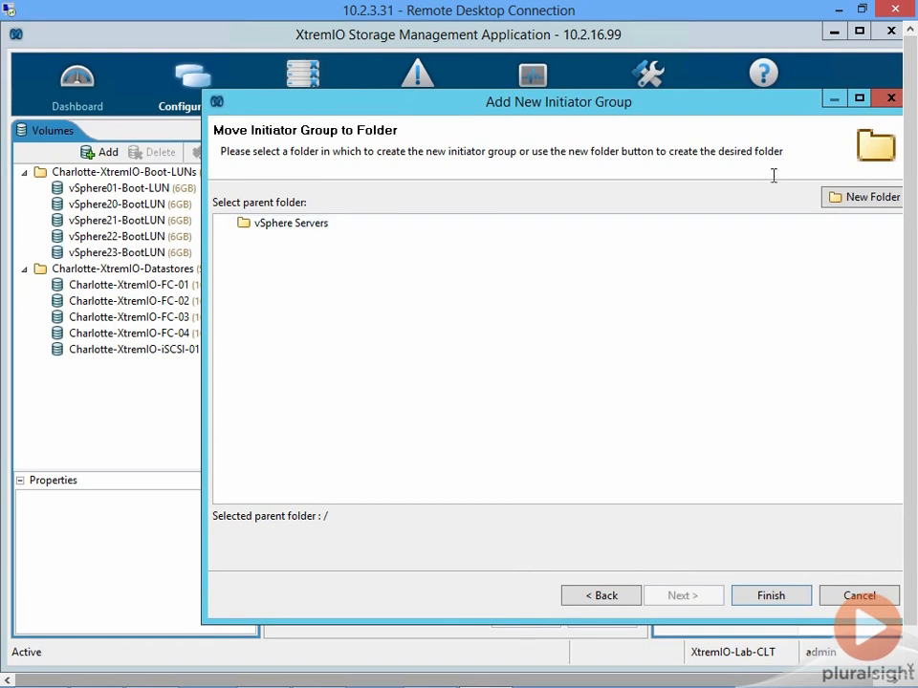
click(849, 203)
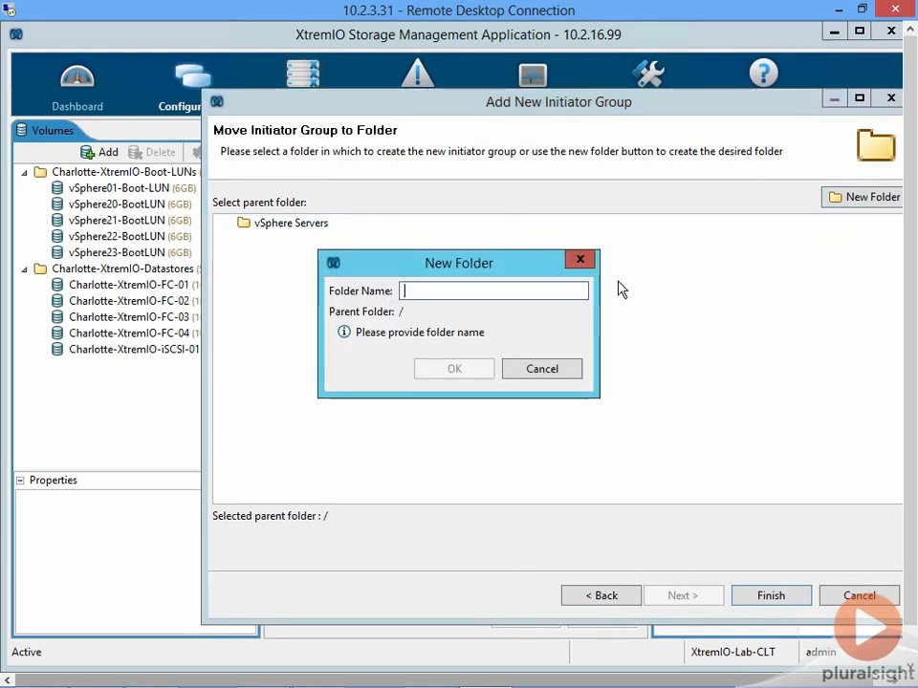
text(PluralSight)
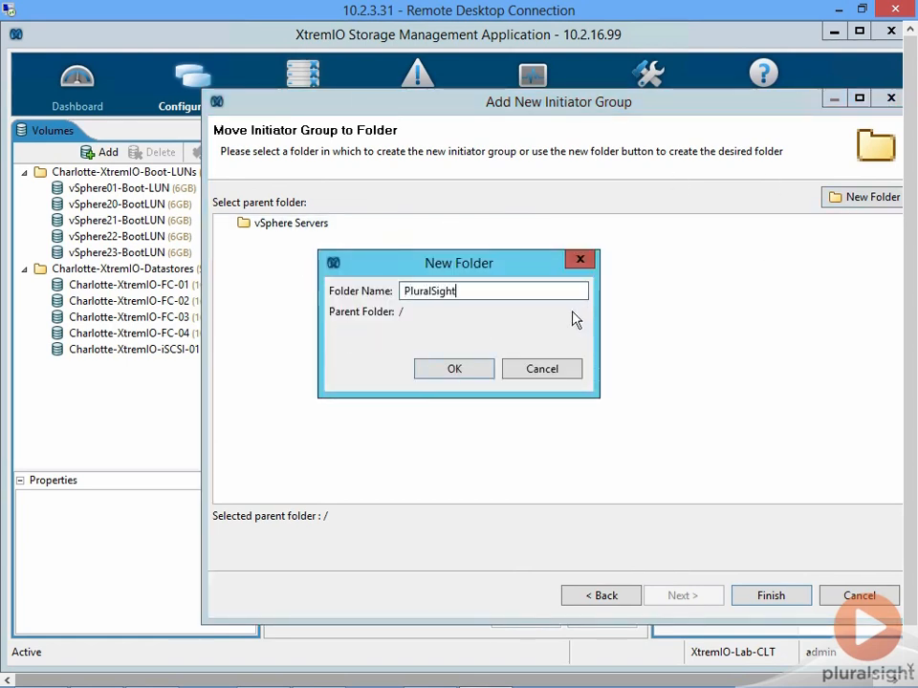
click(472, 370)
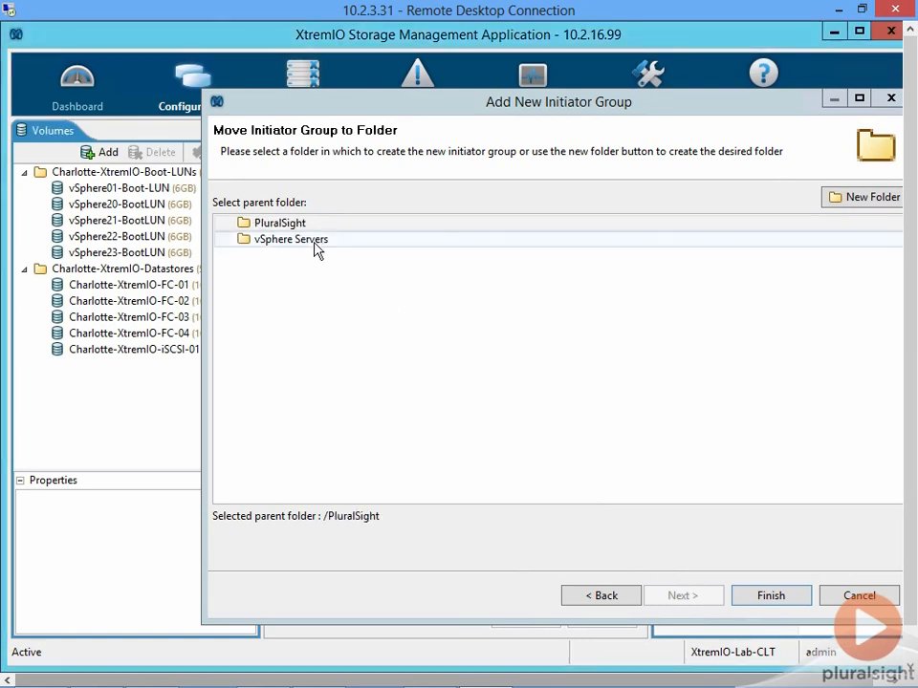
click(313, 226)
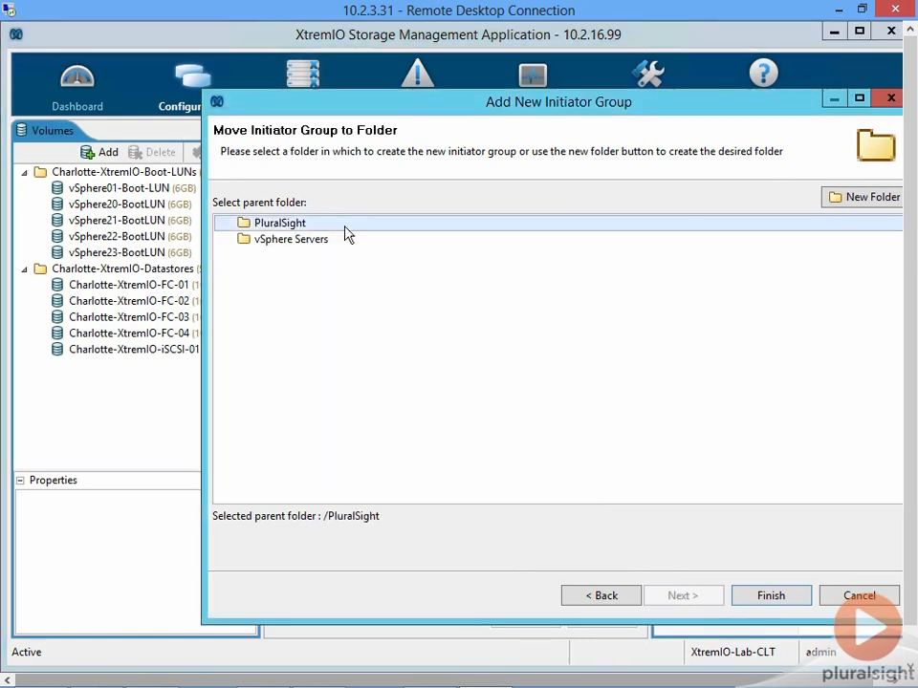
click(779, 596)
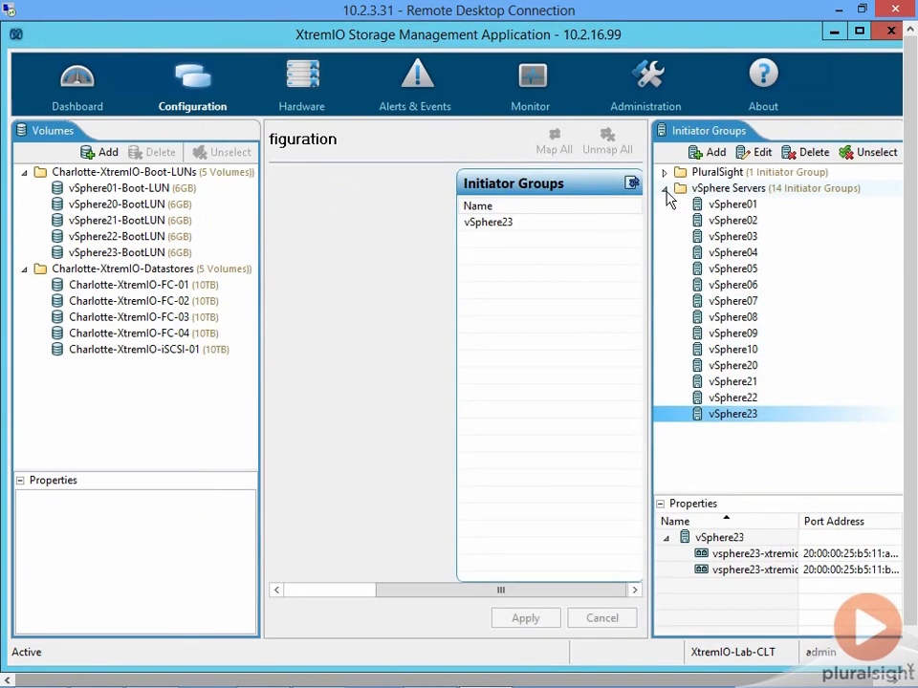
- Inspect the properties and available actions of Demo-Host in the PluralSight folder, and show the vSphere Servers initiator groups again
click(666, 188)
click(664, 173)
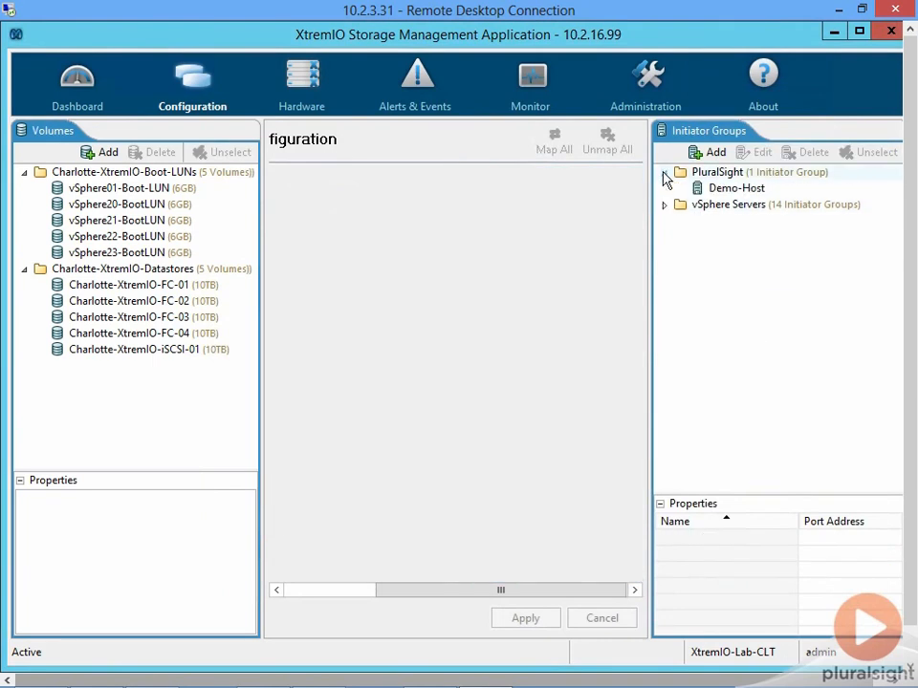
click(719, 187)
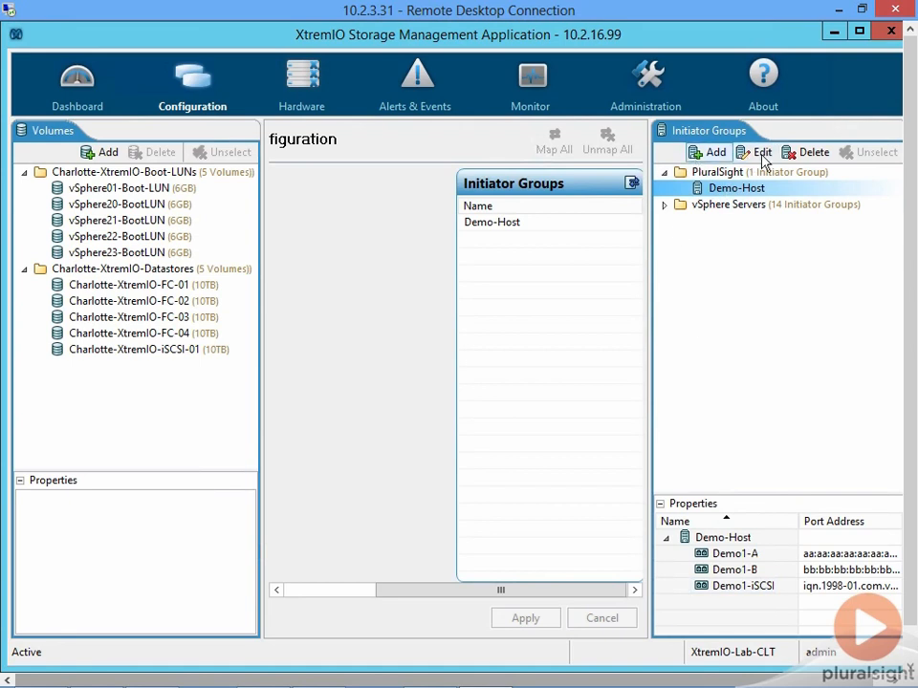
right_click(718, 192)
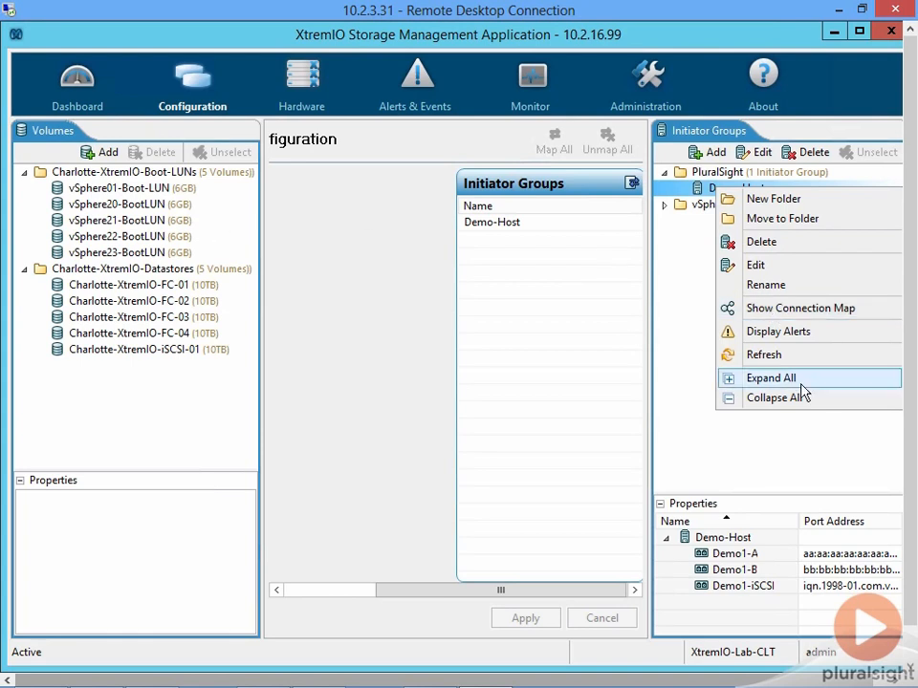
click(679, 254)
click(664, 173)
click(664, 189)
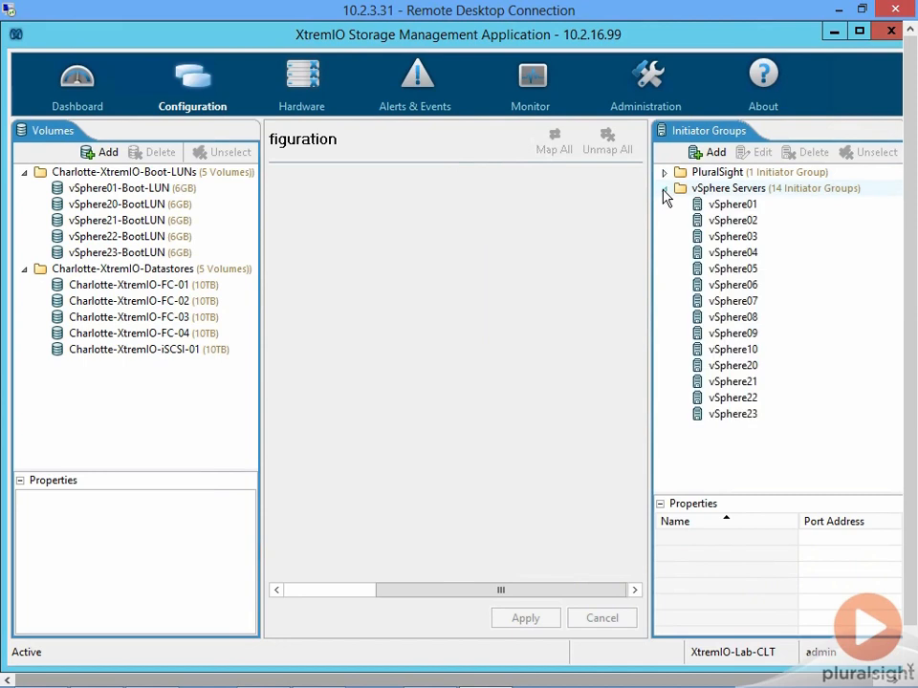
- Show the volumes and LUN numbers mapped to the vSphere10 initiator group, and clear the volume selection
click(743, 352)
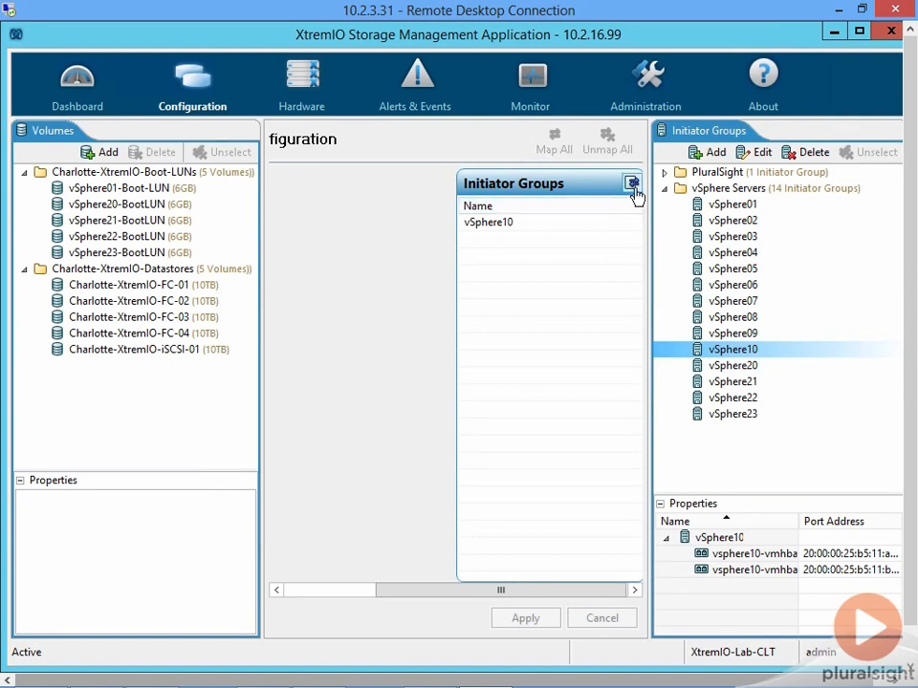
click(630, 186)
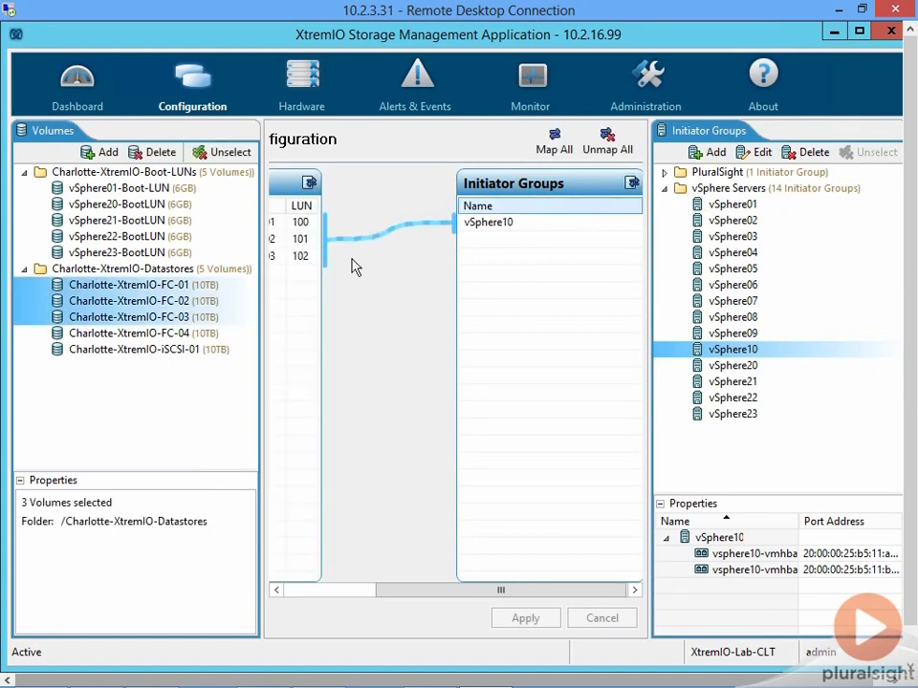
drag(418, 592, 297, 599)
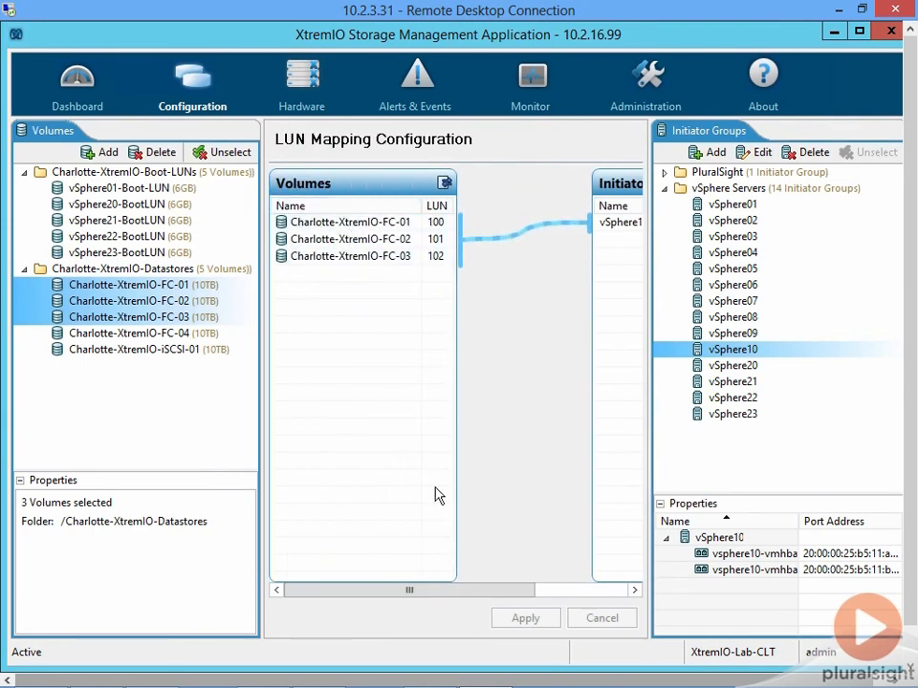
click(180, 450)
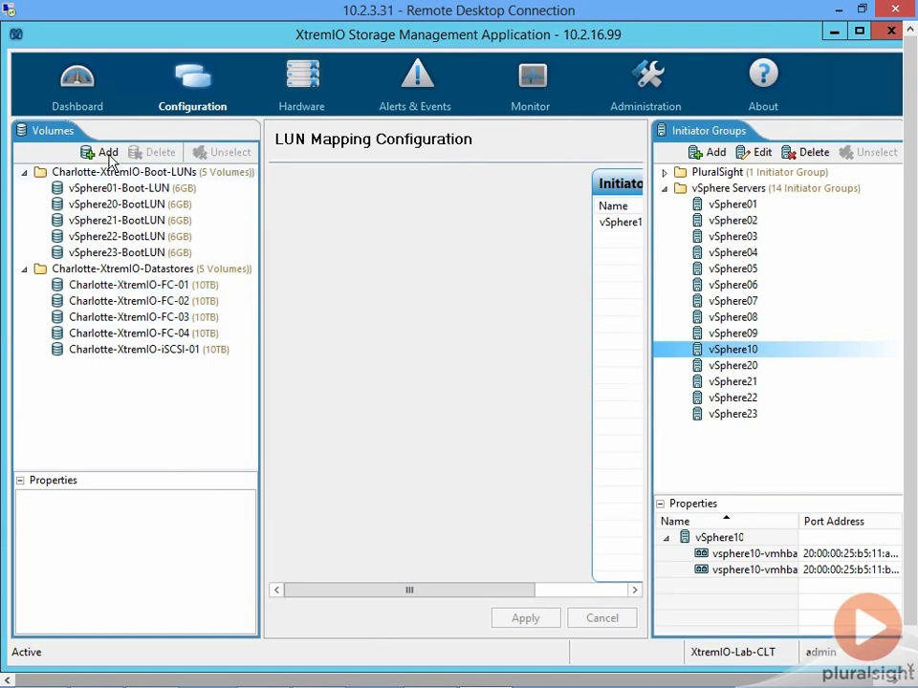
- Start adding new volumes with a first entry named PS-Demo-Ex1 and a size of 1TB
click(108, 154)
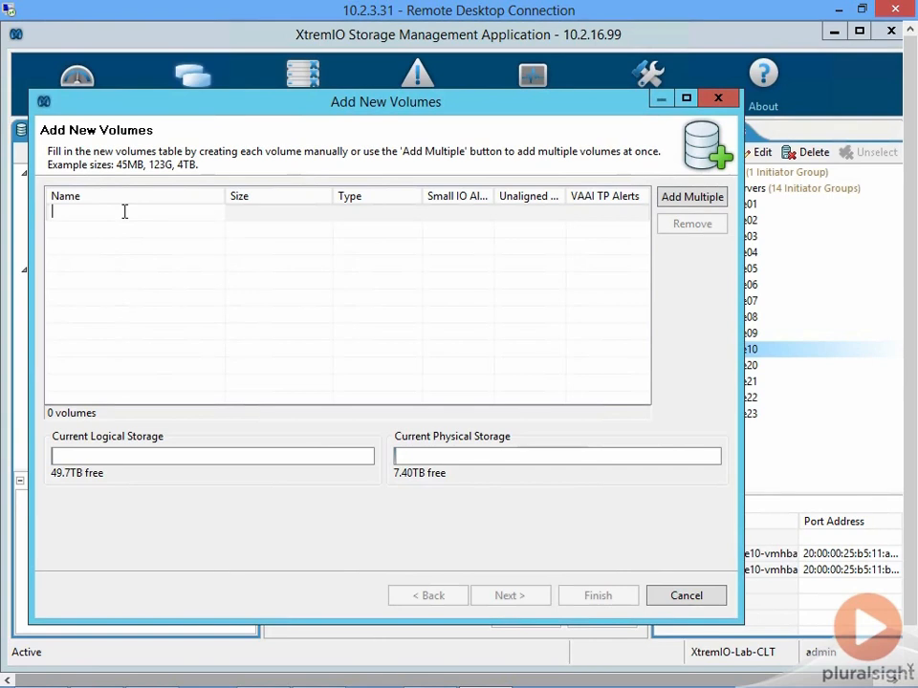
text(PS-Demo-Ex1)
key(Tab)
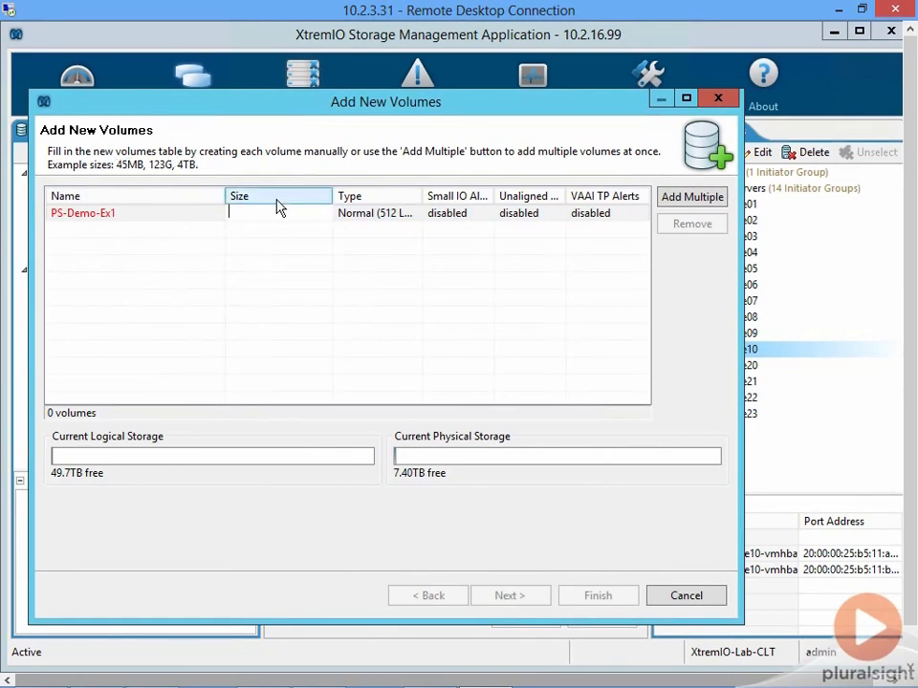
text(1TB)
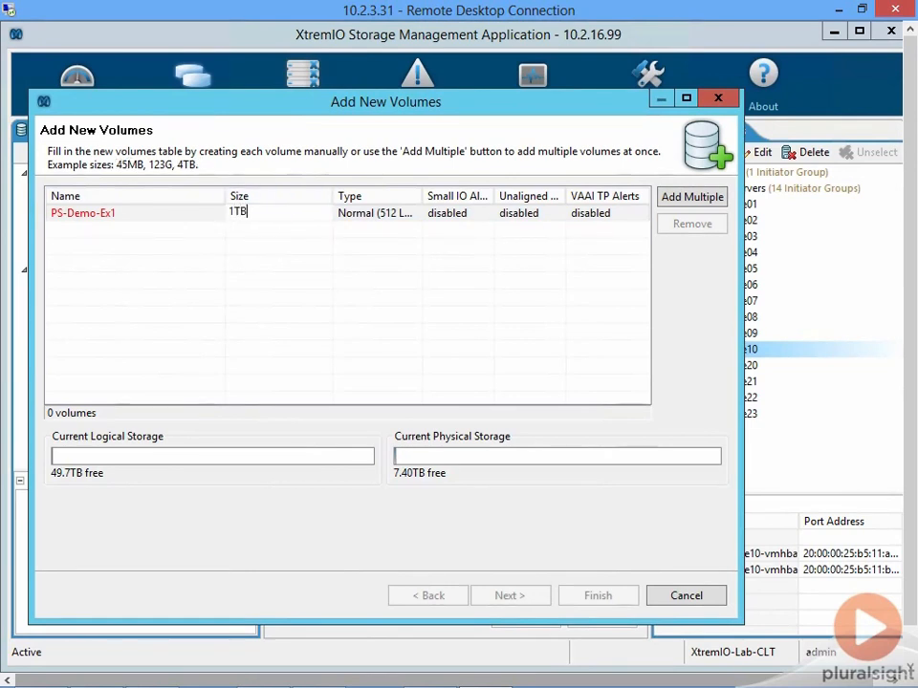
key(Tab)
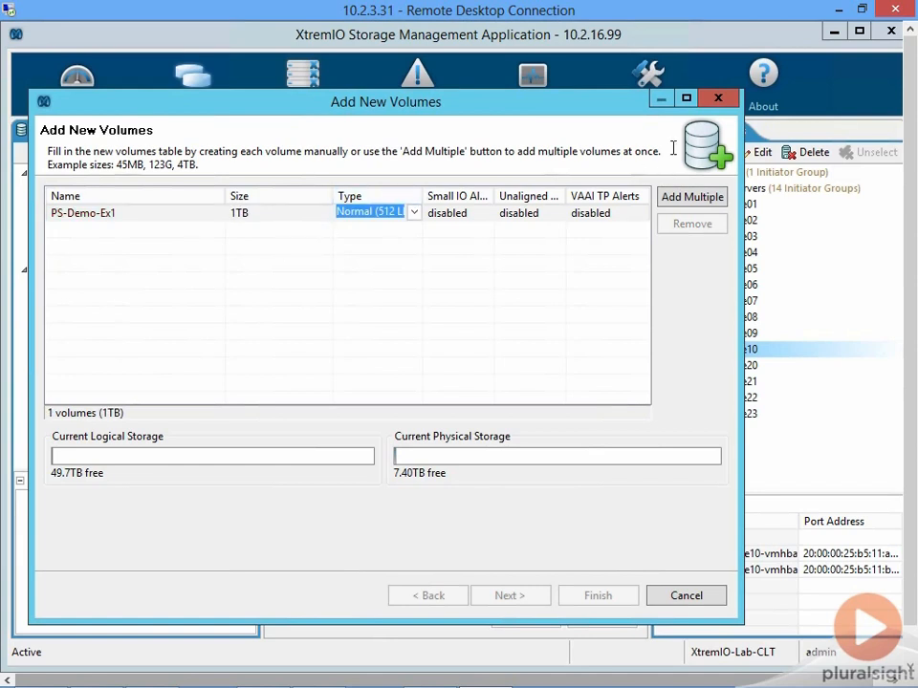
- Maximize the new volumes window, review the available volume types and choose Normal (512 LBs) for PS-Demo-Ex1
click(686, 99)
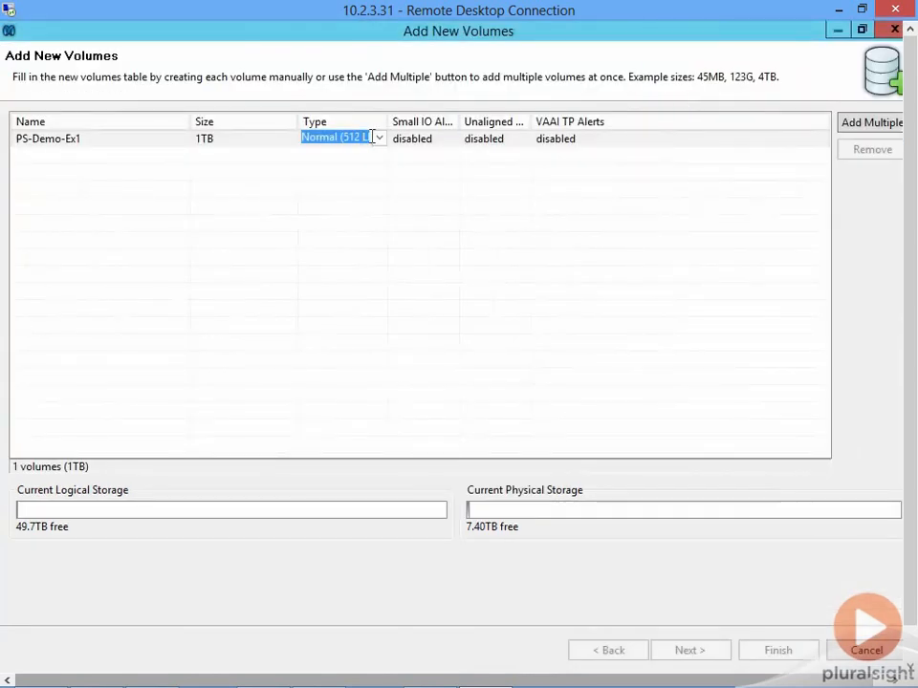
click(376, 138)
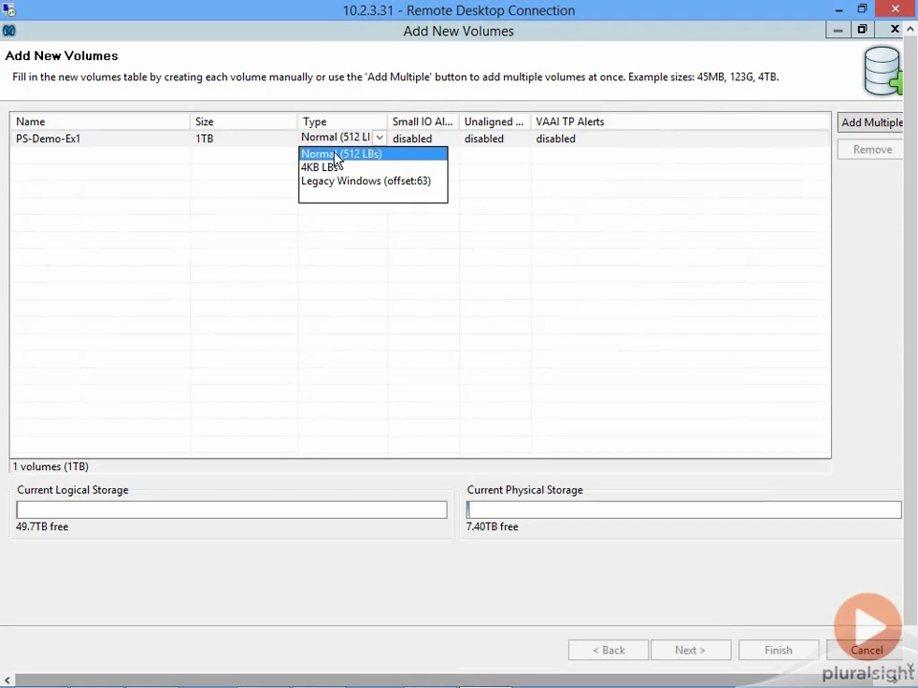
click(370, 161)
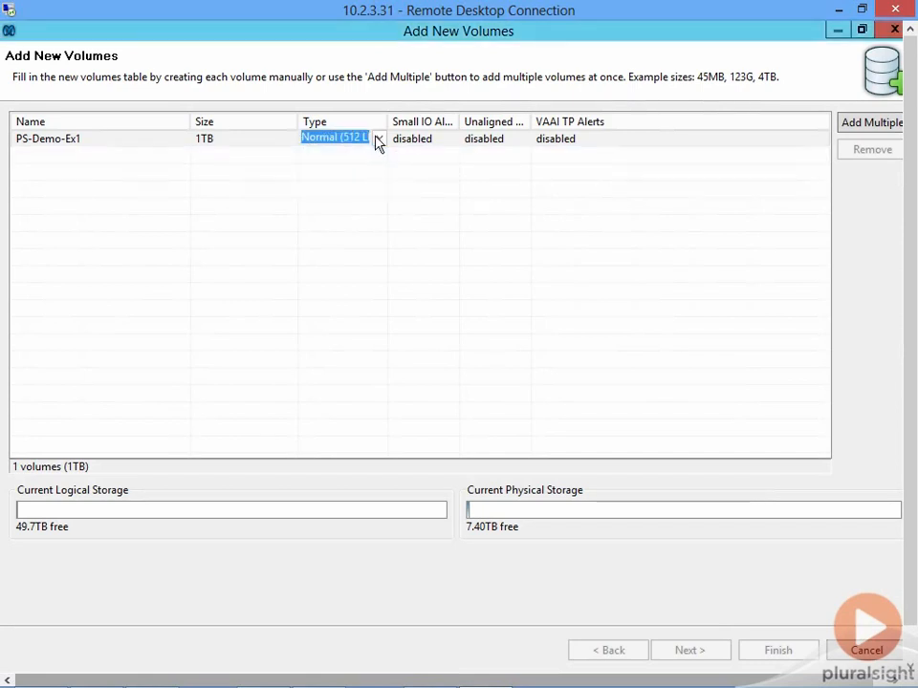
click(377, 139)
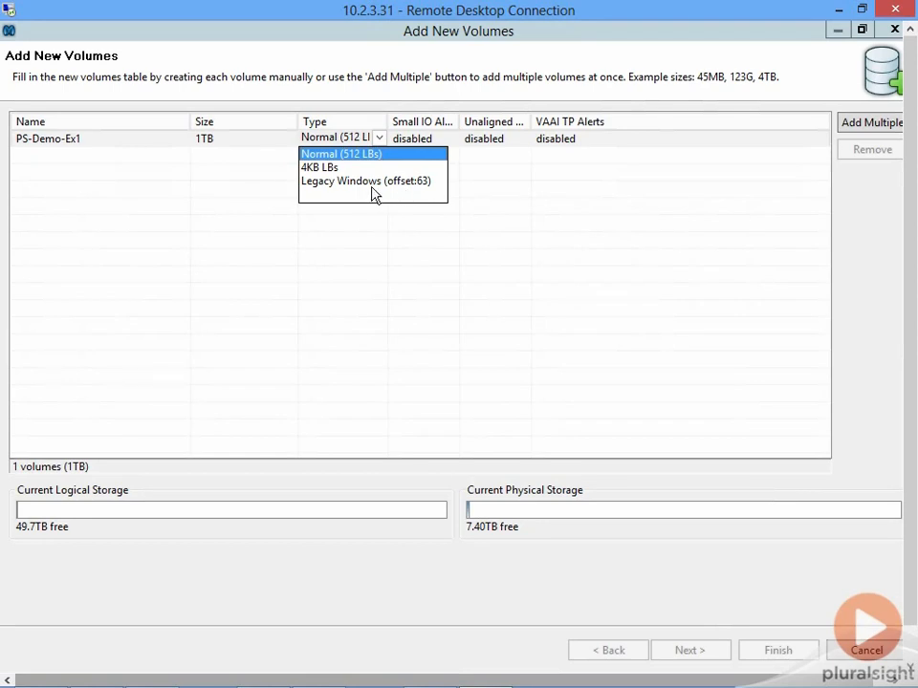
click(342, 154)
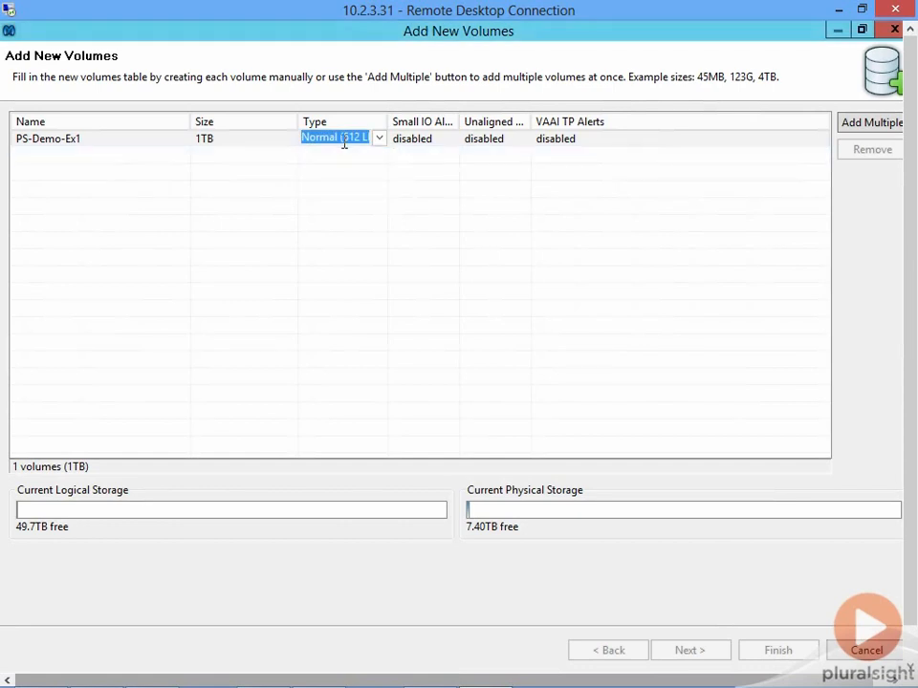
- Widen the alert columns and enable Small IO, Unaligned IO and VAAI TP alerts for PS-Demo-Ex1
drag(459, 122, 538, 121)
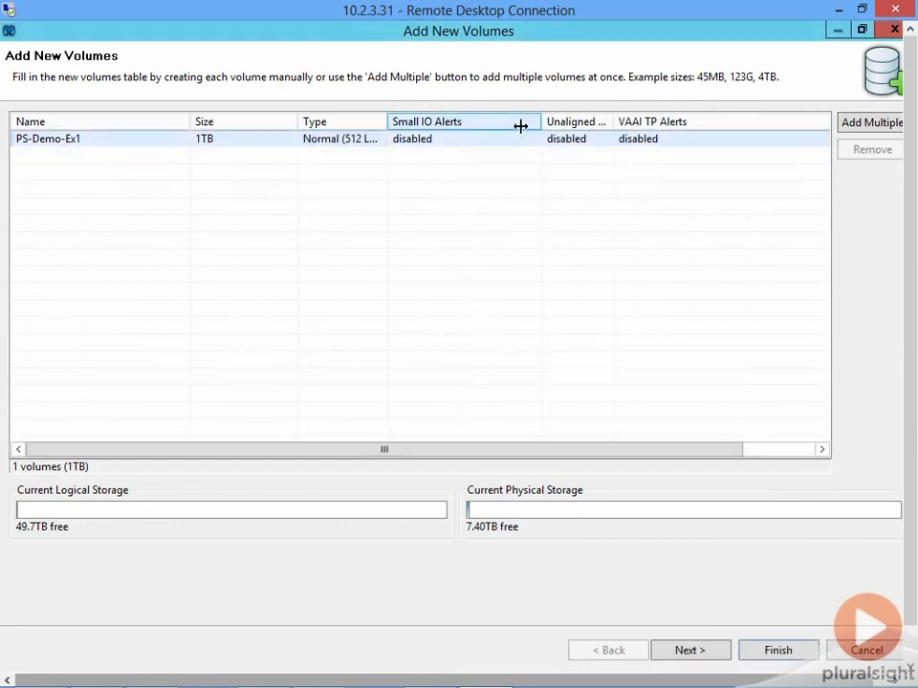
click(470, 143)
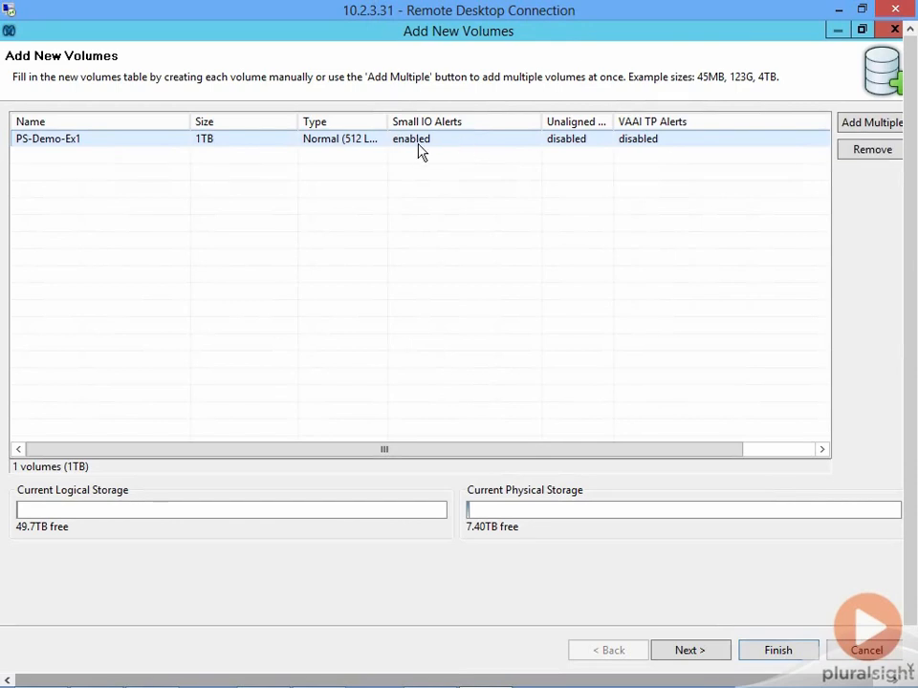
drag(612, 117, 670, 115)
drag(541, 117, 494, 119)
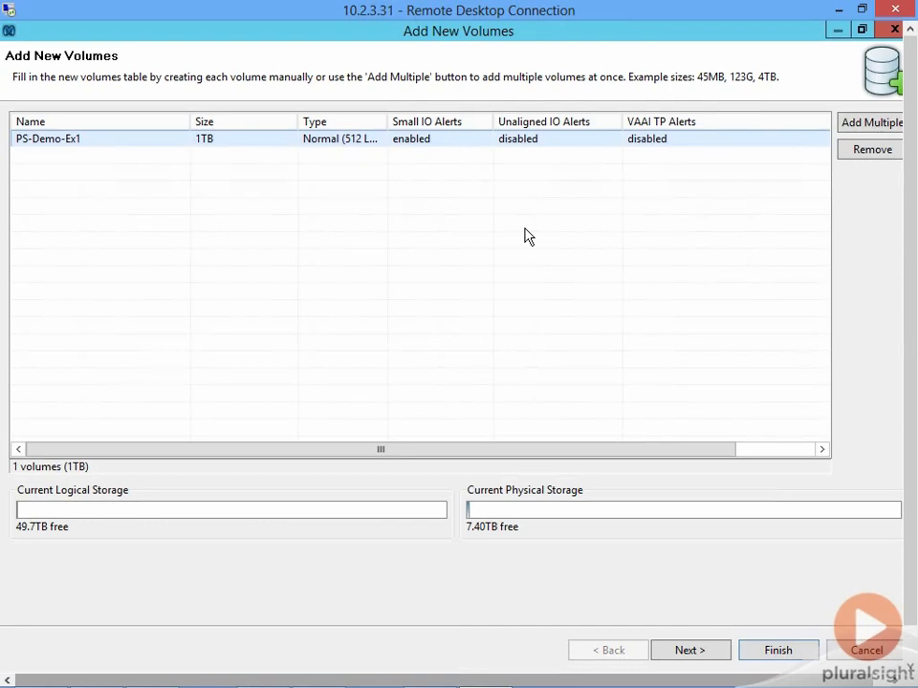
click(549, 144)
click(679, 147)
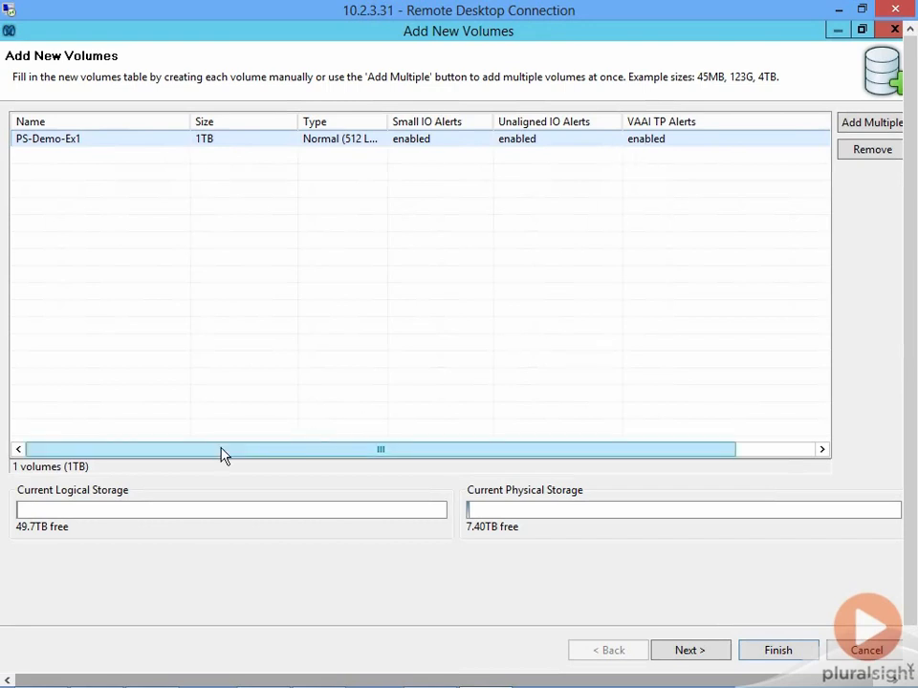
- Add a second volume named PS-Demo-Ex2 with a size of 500MB and enable all three of its alerts
click(75, 156)
text(PS-Demo-Ex2)
key(Tab)
text(500MB)
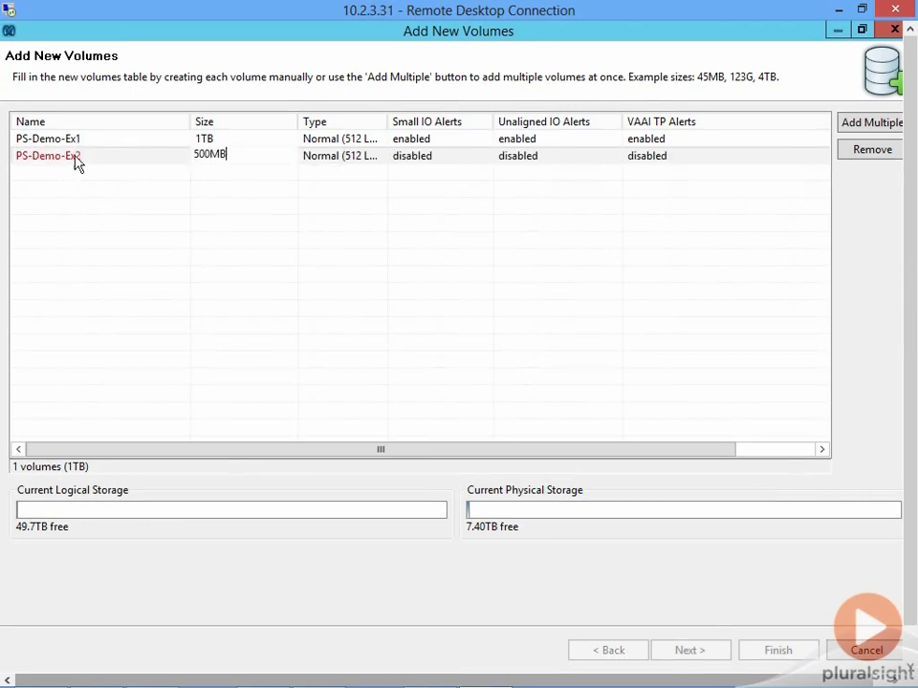
key(Tab)
click(428, 160)
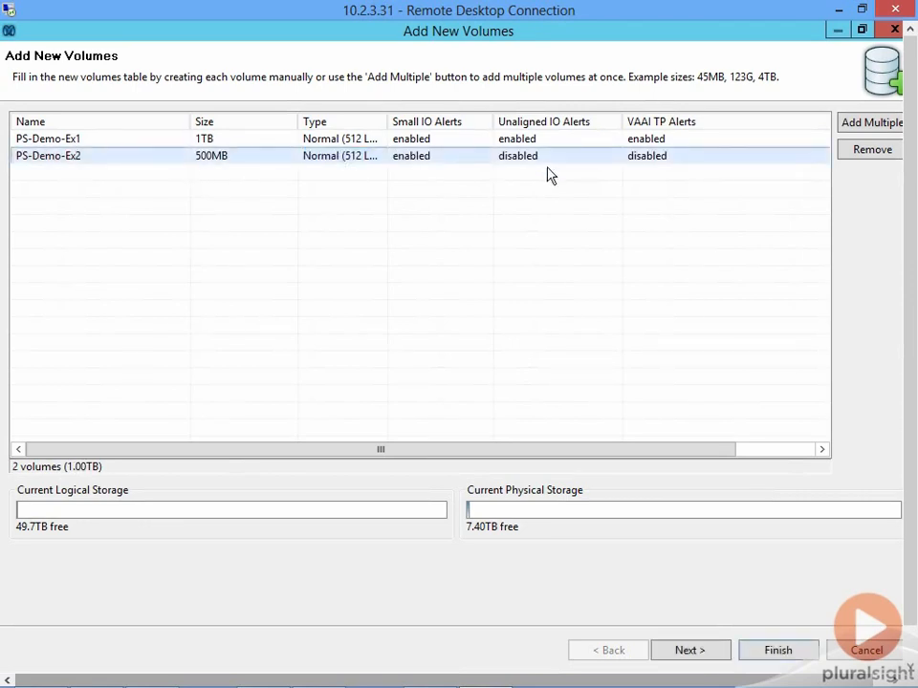
click(574, 160)
click(635, 159)
- Set up a batch of 5 volumes named PS-Demo-Ex, with start index 3 and a size of 500MB each
click(862, 131)
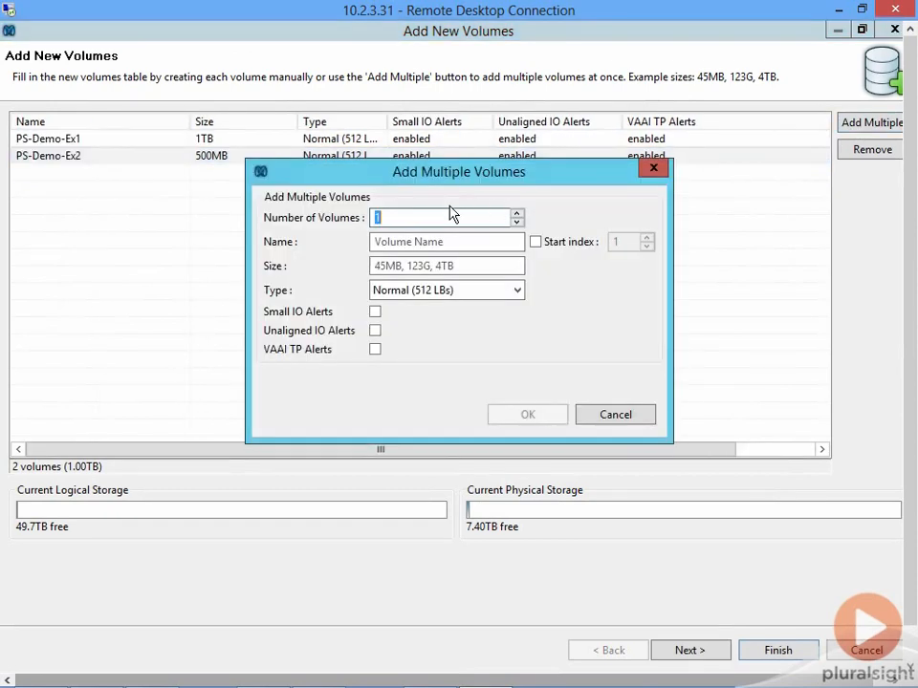
text(5)
key(Tab)
text(PS-Demo-Ex)
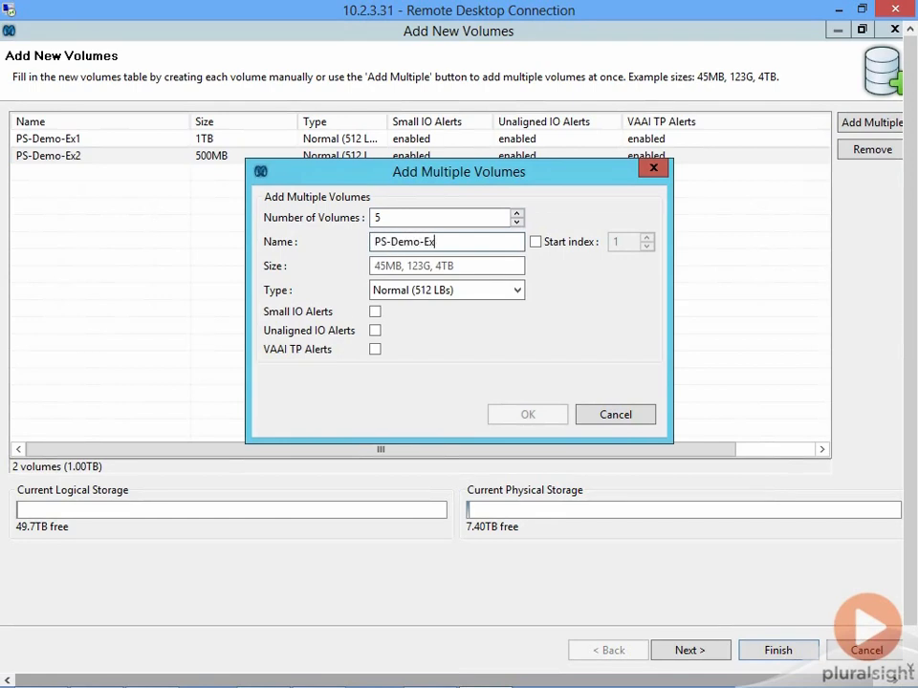
click(535, 242)
click(627, 241)
double_click(627, 241)
text(3)
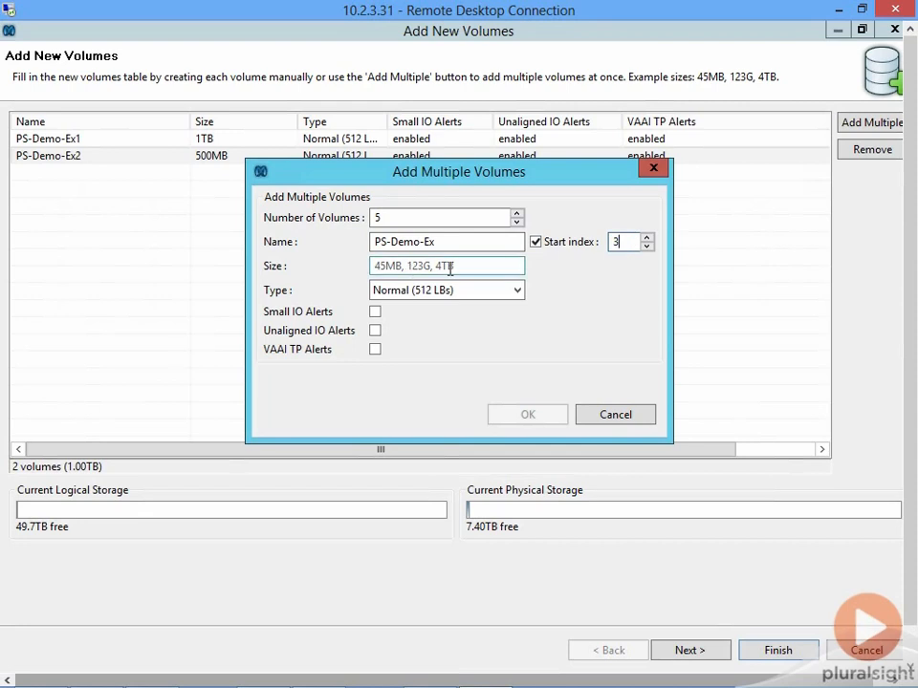
click(448, 268)
text(500MB)
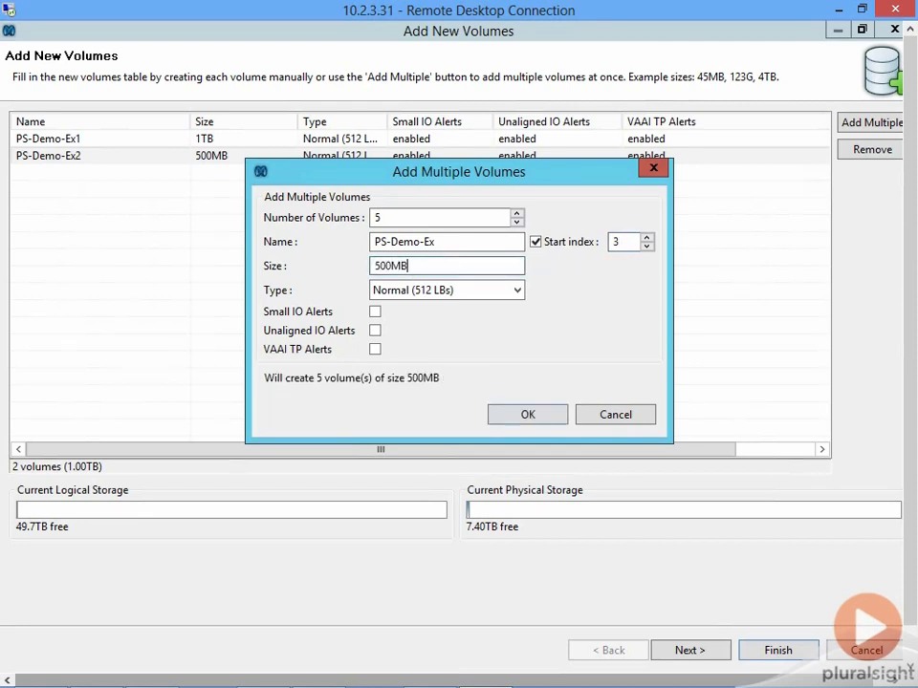
- Enable Small IO, Unaligned IO and VAAI TP alerts for the batch and add its volumes to the table
click(375, 311)
click(375, 330)
click(375, 349)
click(528, 416)
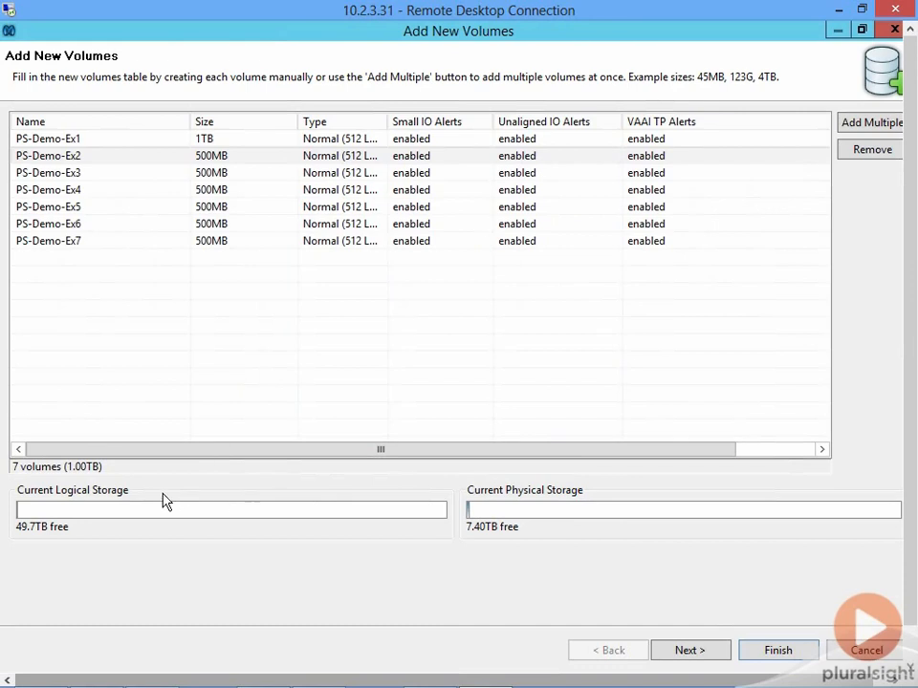
- Create a root-level folder named PS-Demo-Volumes, select it as the volumes' parent folder and finish creating the volumes
click(697, 655)
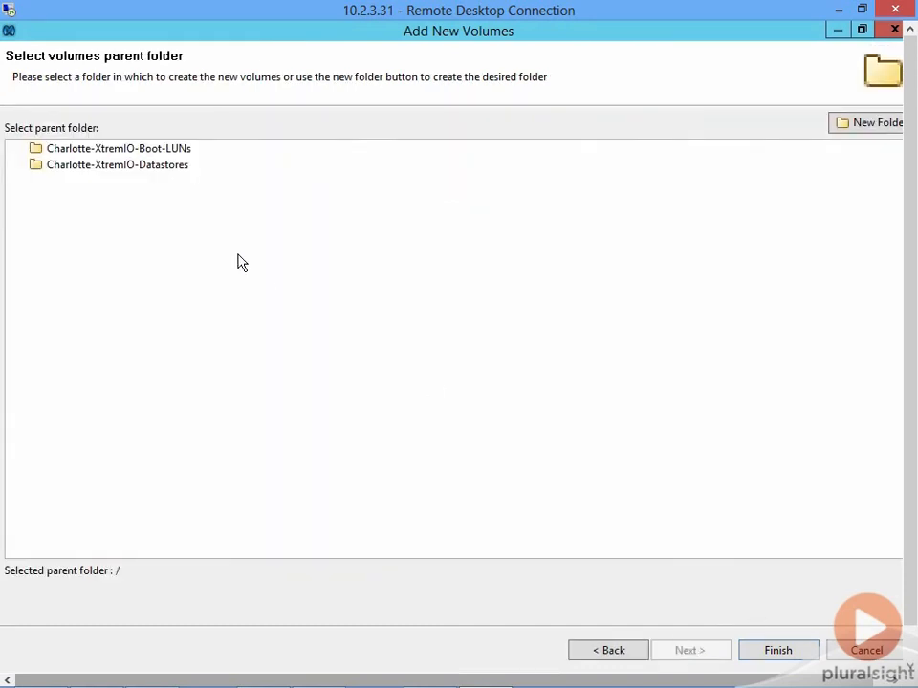
click(864, 130)
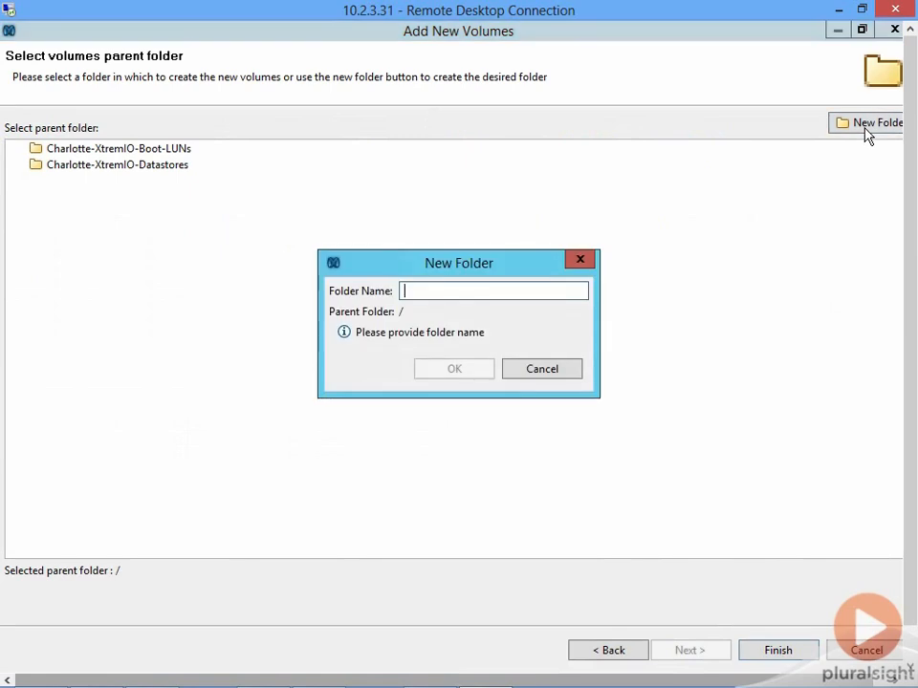
text(PS-Demo-)
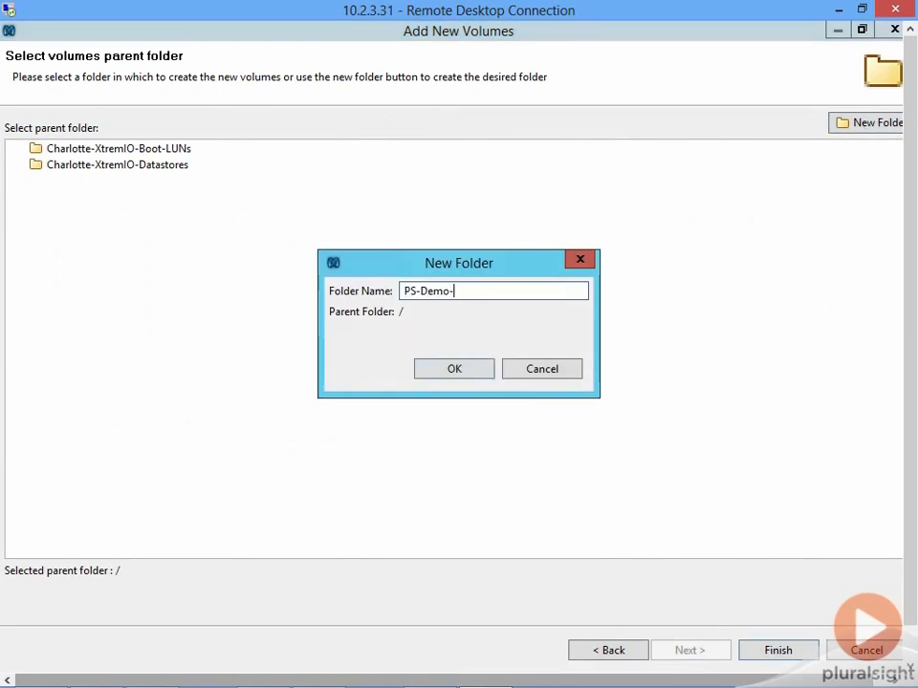
text(Volumes)
click(445, 372)
click(196, 182)
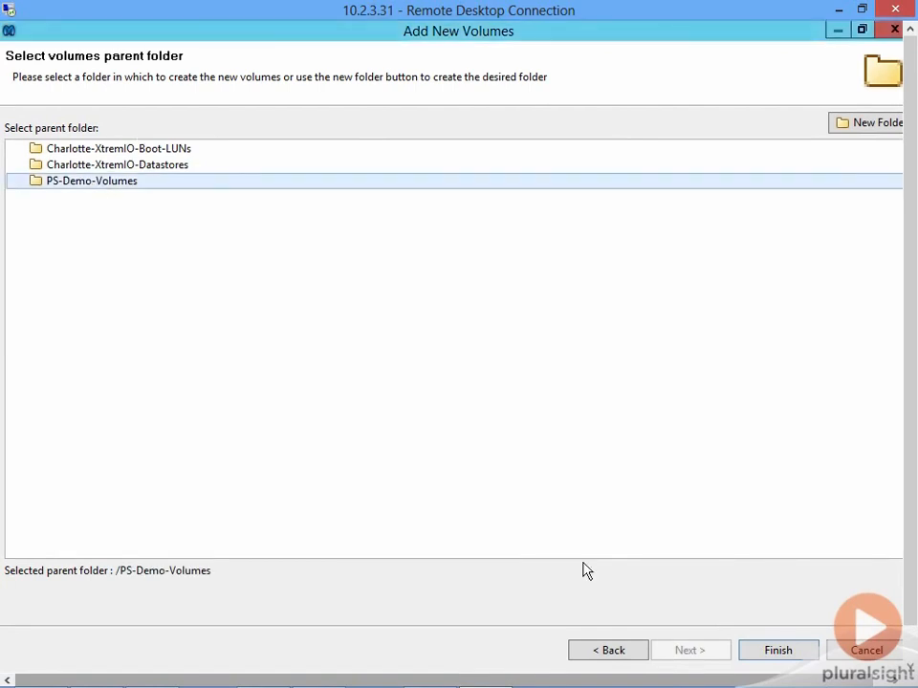
click(758, 655)
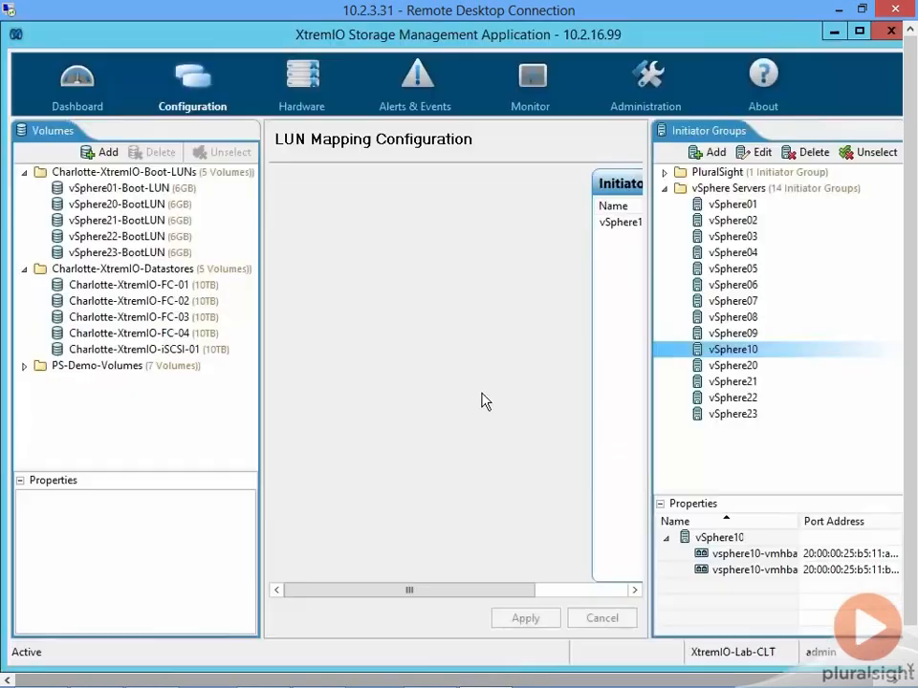
- Expand the PS-Demo-Volumes folder and inspect the alert settings and available actions of PS-Demo-Ex1 without changing them
click(24, 366)
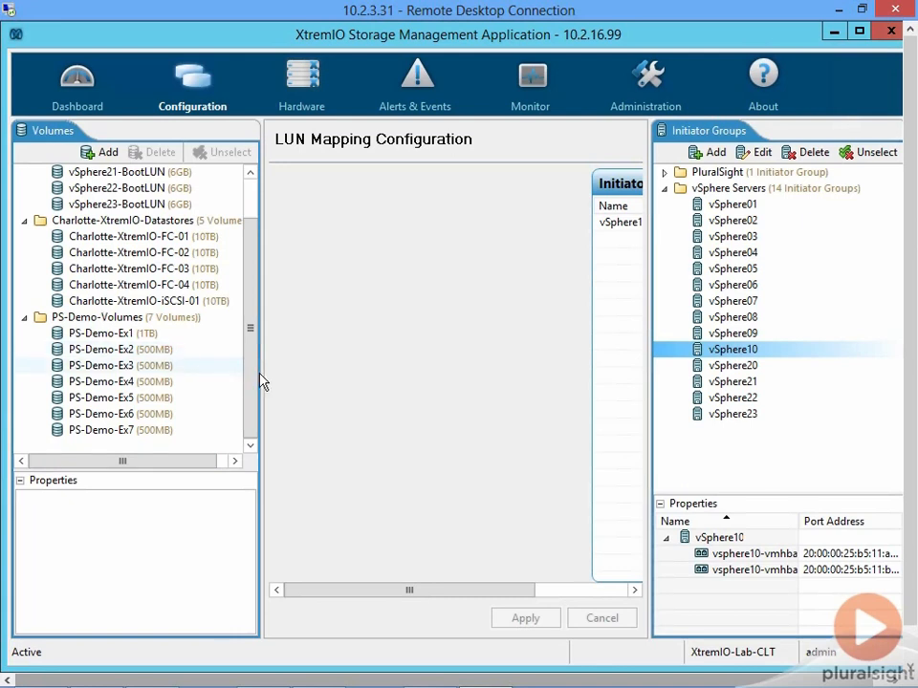
right_click(112, 332)
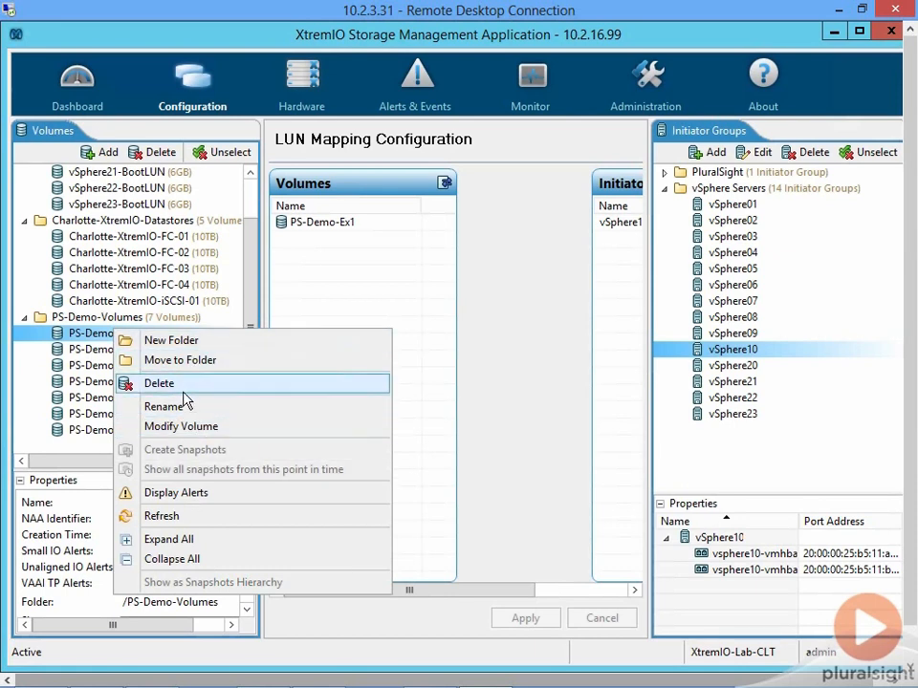
click(180, 438)
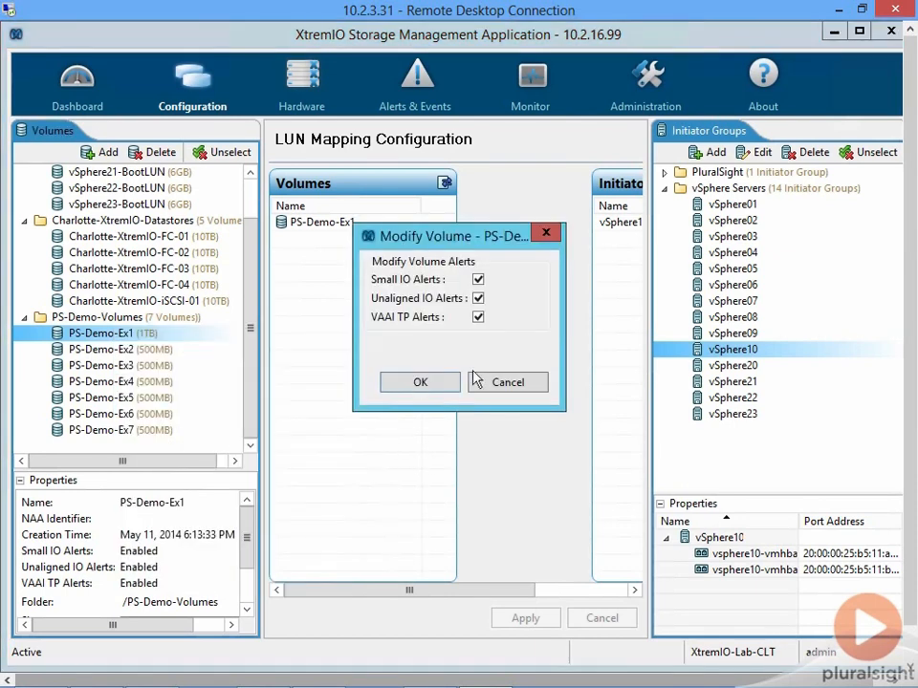
click(502, 398)
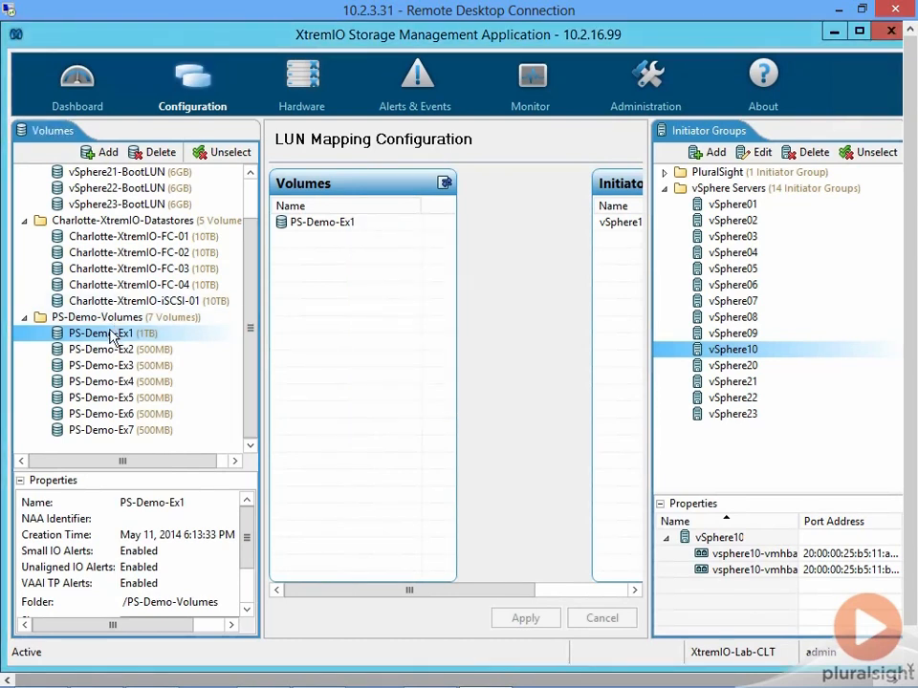
right_click(111, 335)
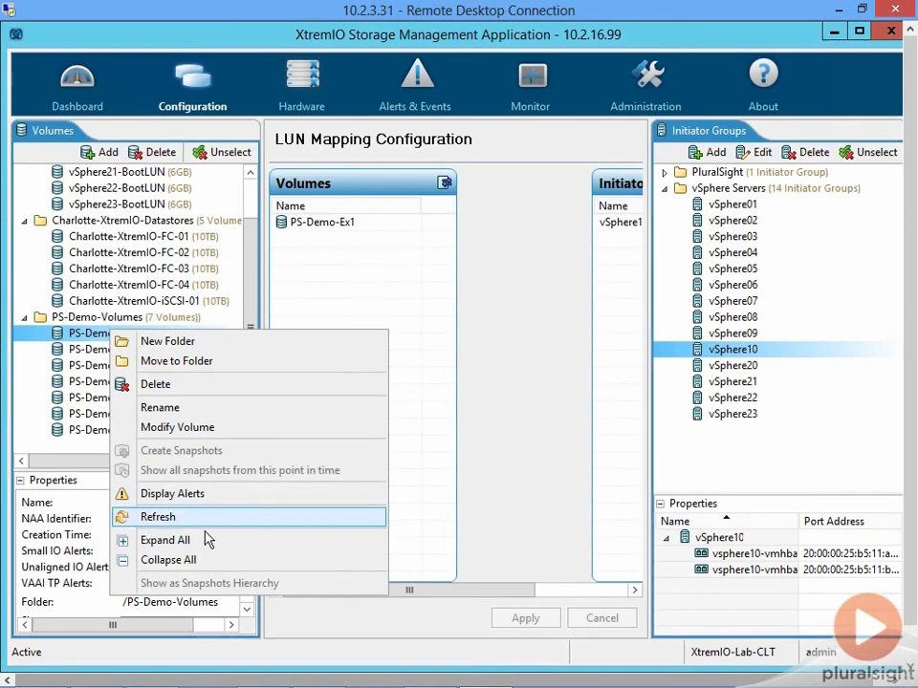
click(453, 369)
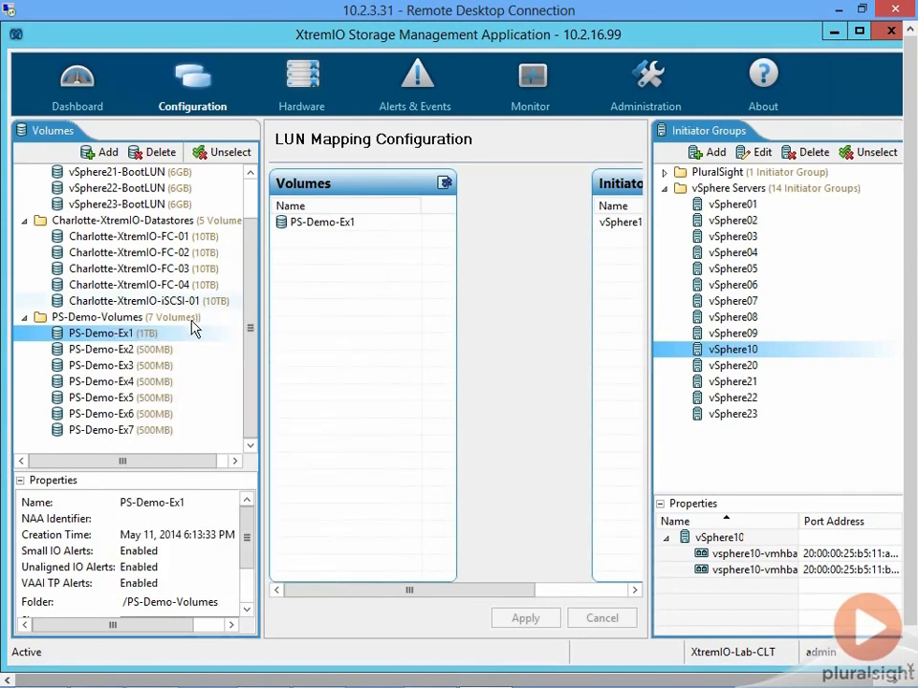
- Select volumes PS-Demo-Ex1 through PS-Demo-Ex7 and map them all to the vSphere10 initiator group
shift+click(123, 431)
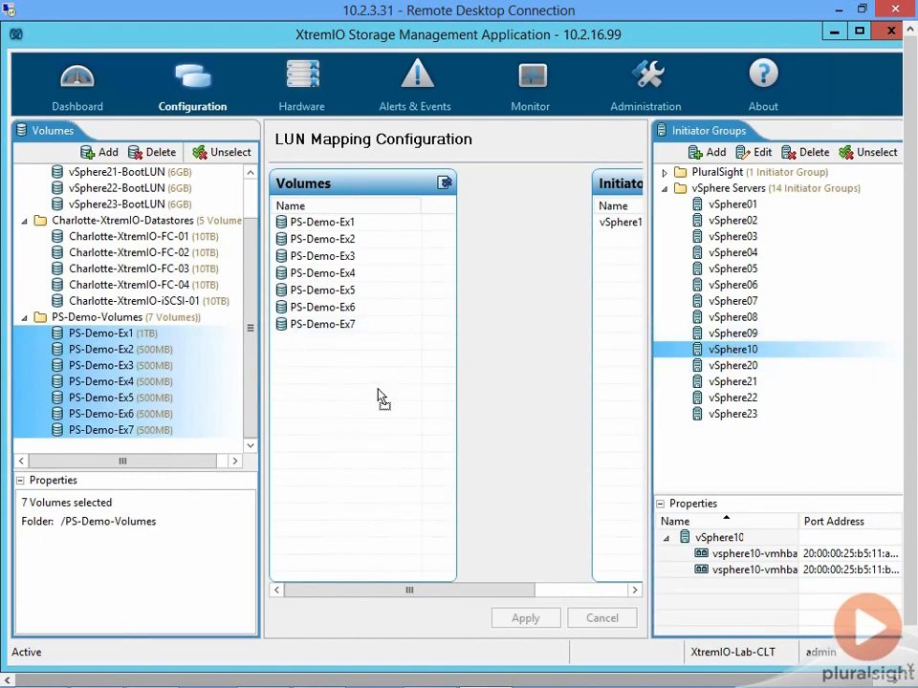
drag(697, 374, 731, 358)
shift+click(730, 383)
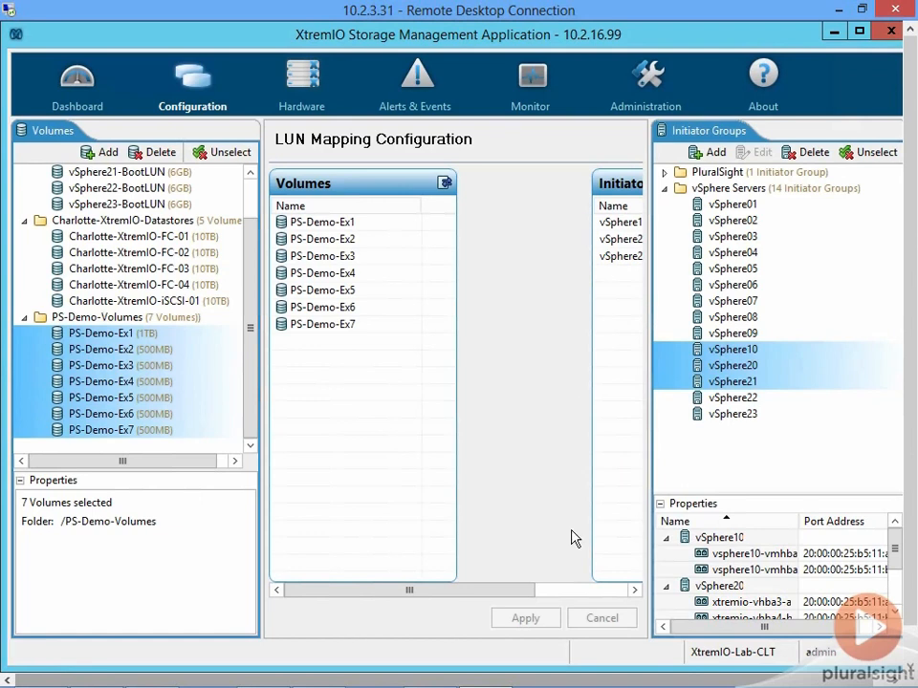
click(709, 351)
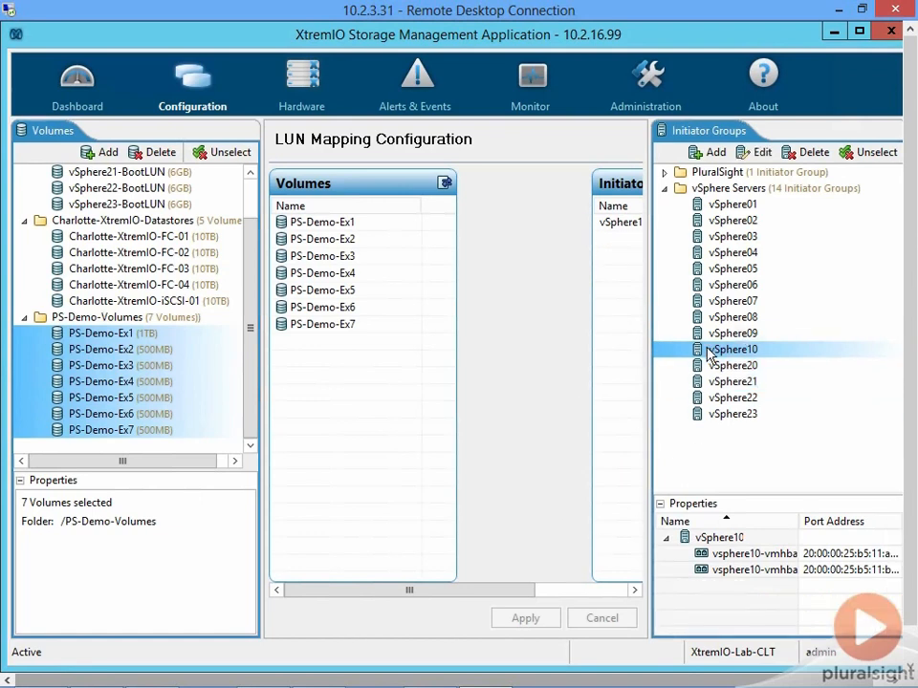
drag(481, 593, 597, 596)
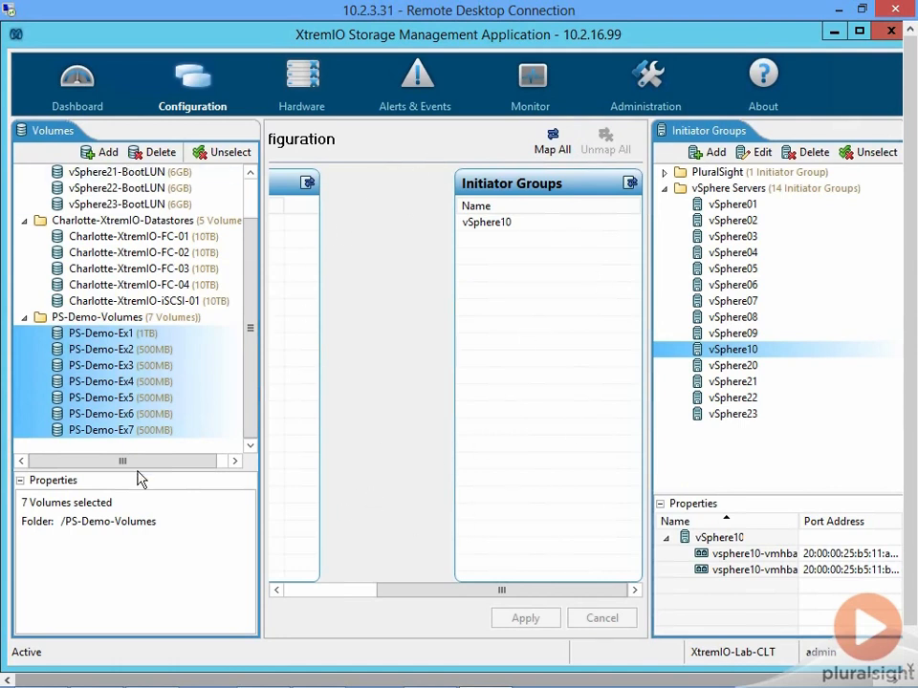
drag(585, 591, 411, 590)
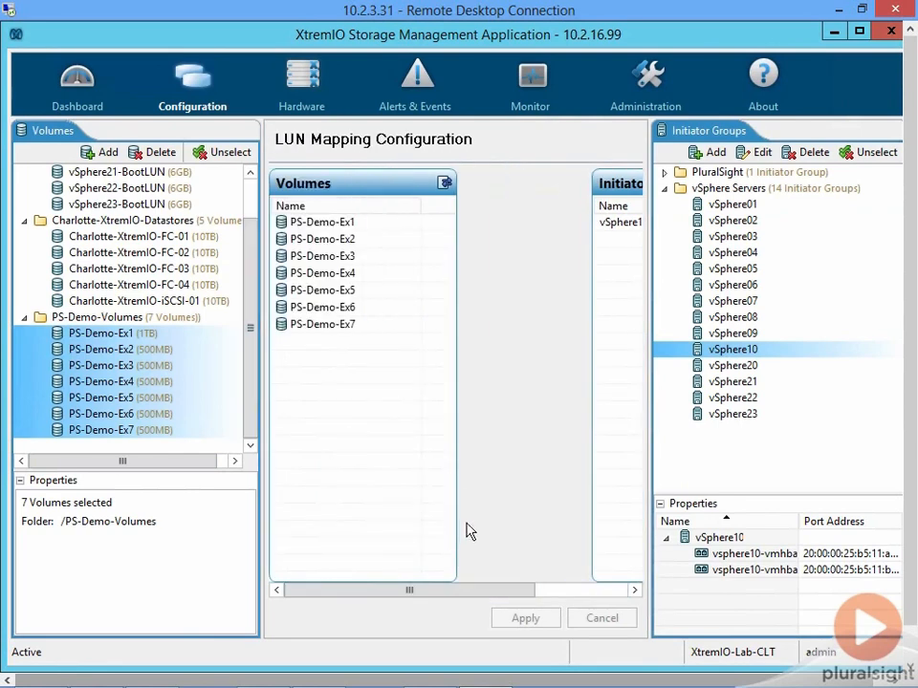
drag(531, 595, 586, 594)
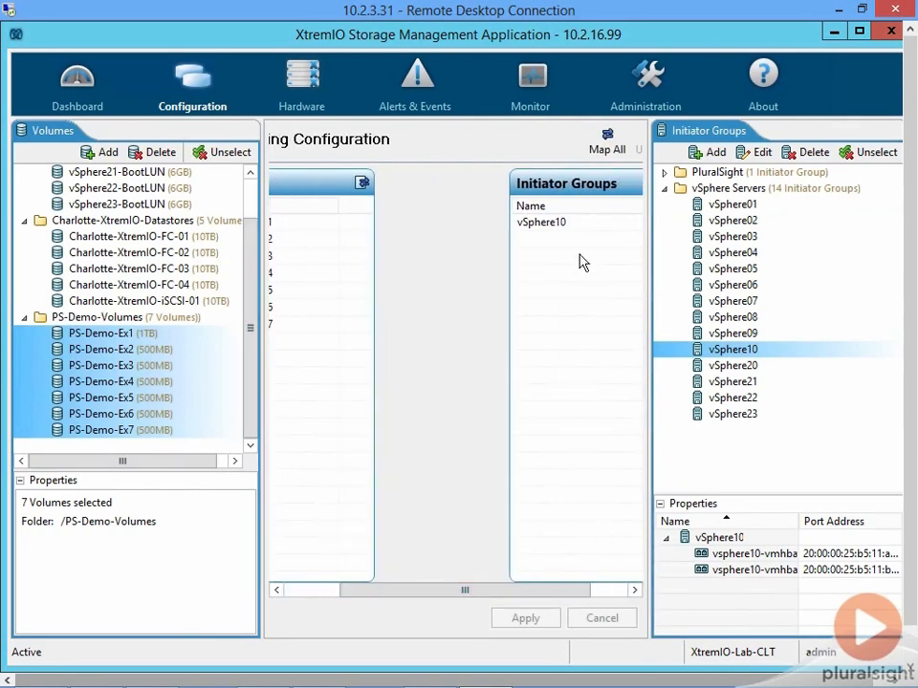
drag(463, 598, 491, 594)
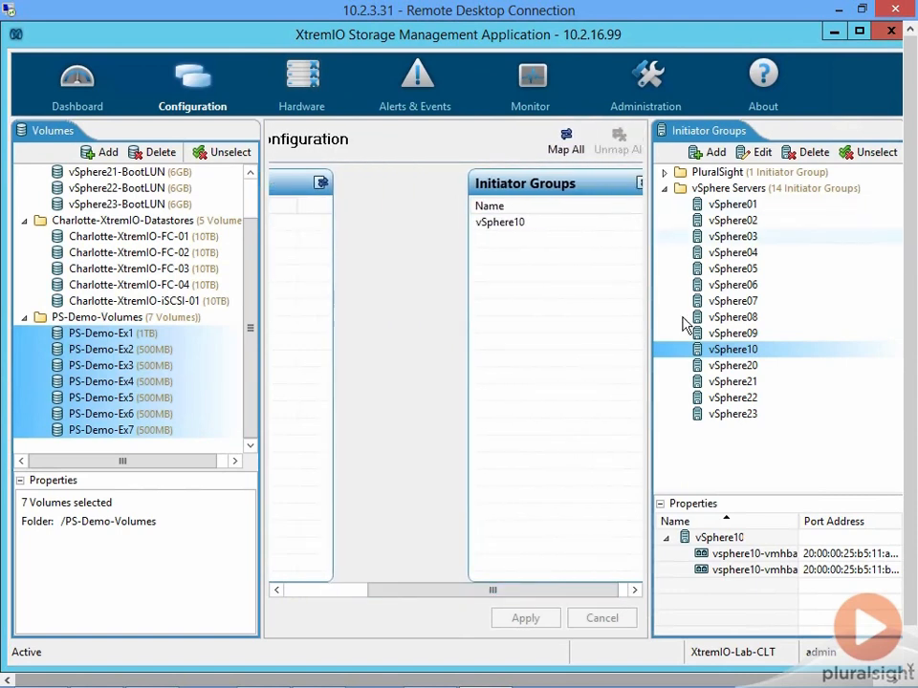
click(566, 150)
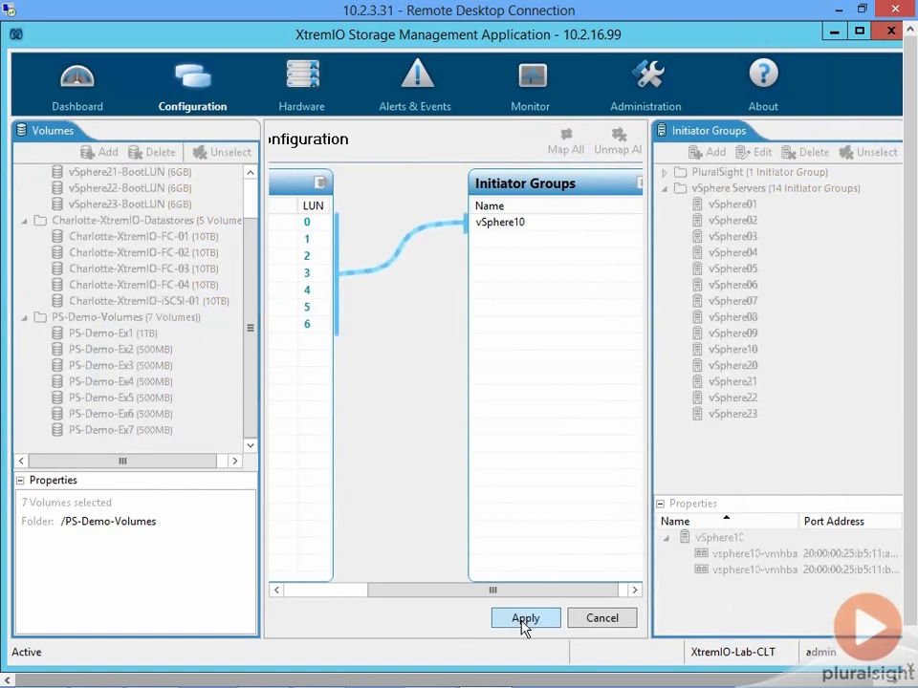
- Set the LUN numbers of PS-Demo-Ex1, PS-Demo-Ex2 and PS-Demo-Ex3 to 31, 32 and 33 respectively
drag(435, 593, 410, 593)
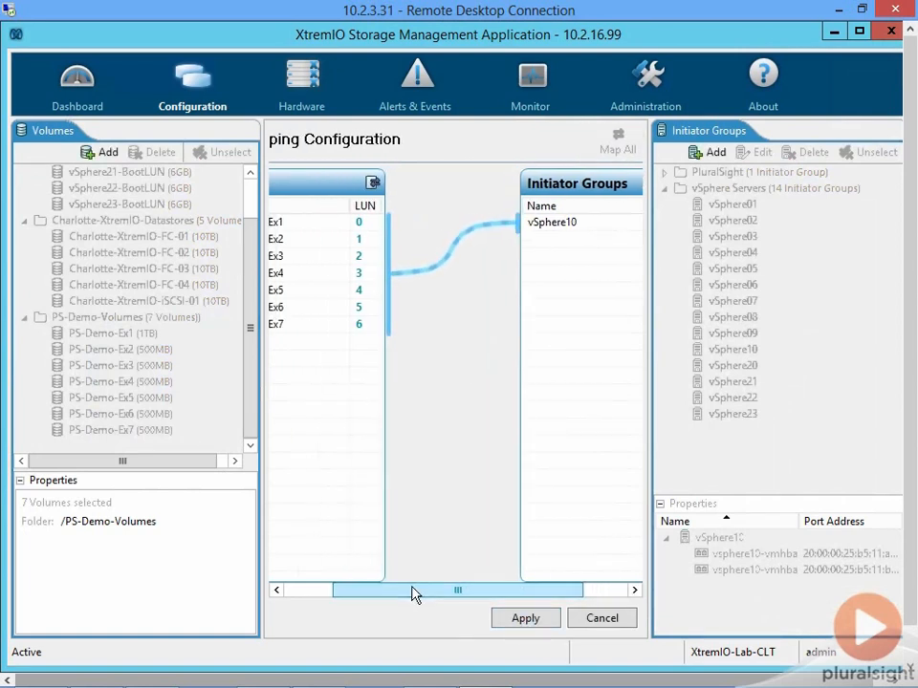
click(373, 221)
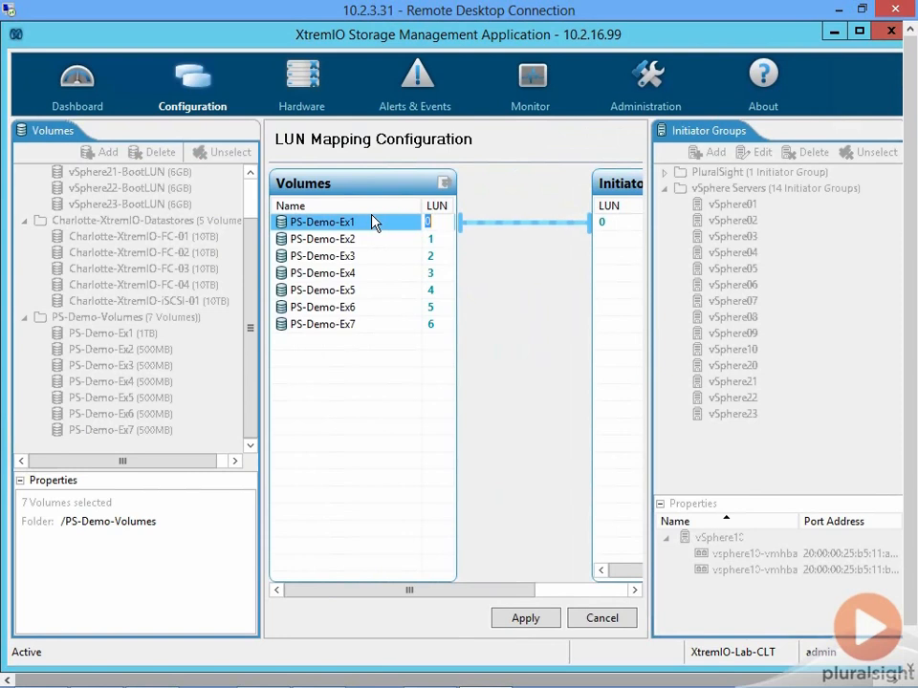
text(31)
click(432, 239)
text(32)
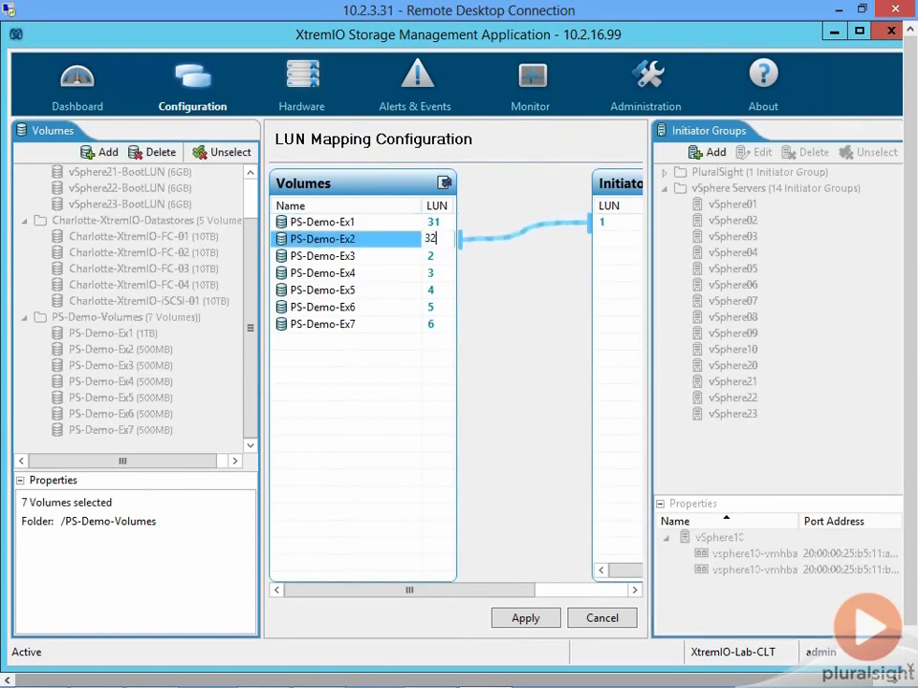
key(Return)
click(432, 256)
text(33)
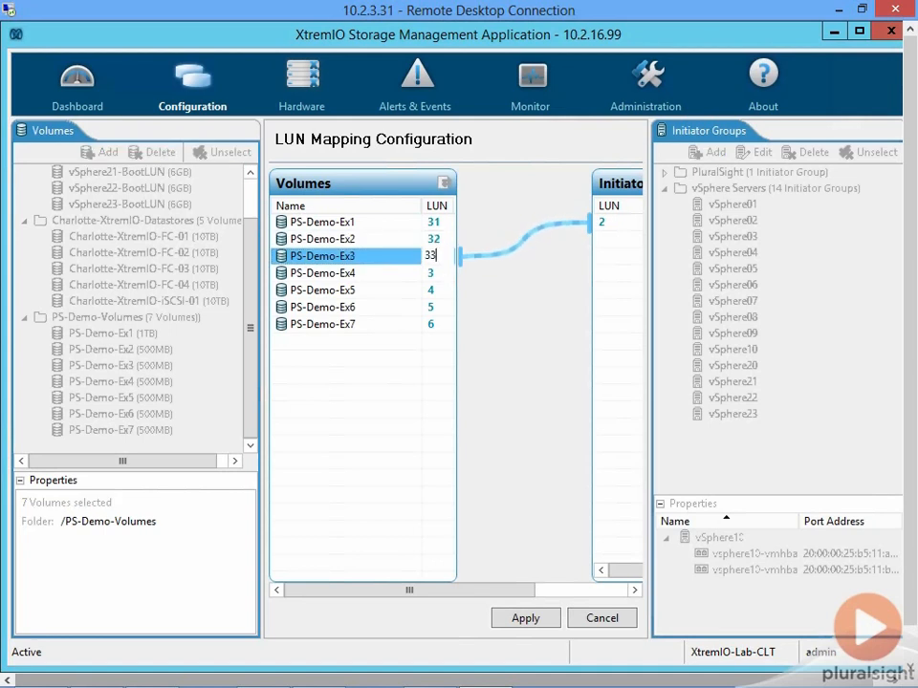
- Set the LUN numbers of PS-Demo-Ex4, PS-Demo-Ex5, PS-Demo-Ex6 and PS-Demo-Ex7 to 34, 35, 36 and 37 respectively
click(436, 271)
text(34)
click(432, 290)
text(35)
click(432, 306)
text(36)
click(439, 323)
text(37)
click(449, 387)
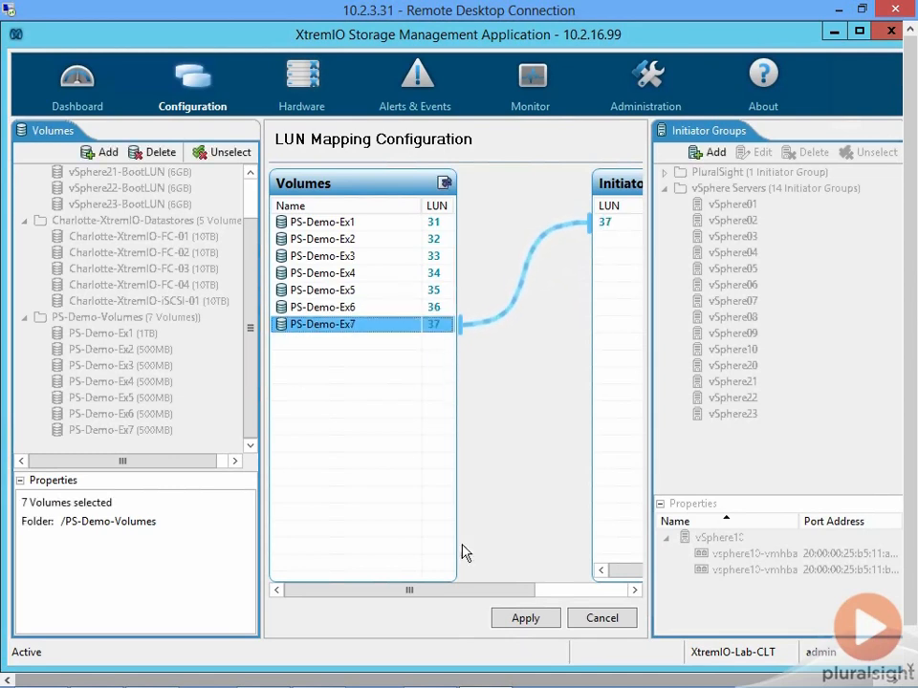
- Try LUN number 20 for the PS-Demo-Ex7 mapping on the vSphere10 side and set it back to 37
drag(477, 592, 538, 593)
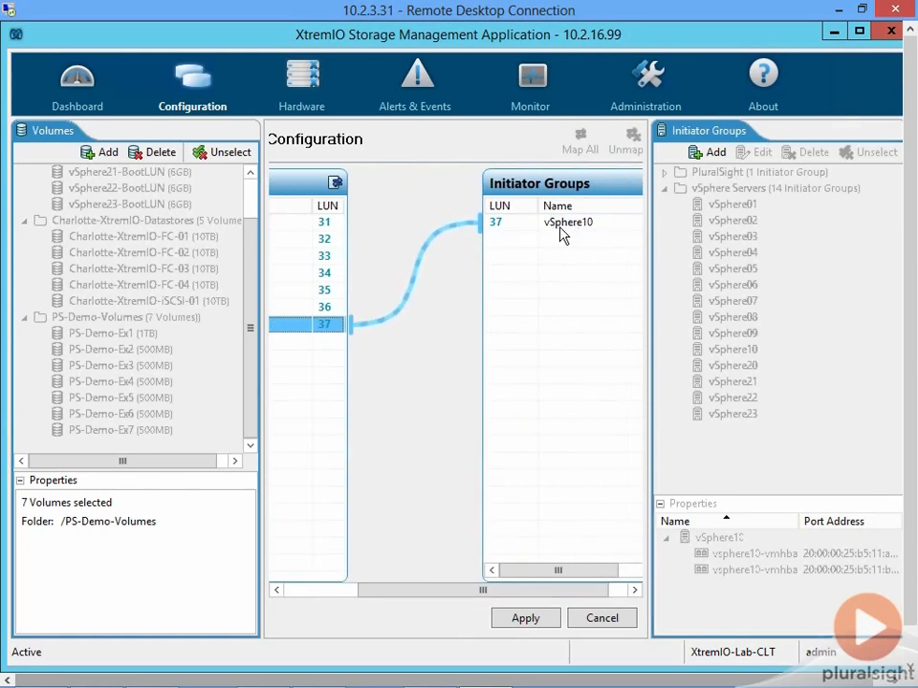
double_click(499, 224)
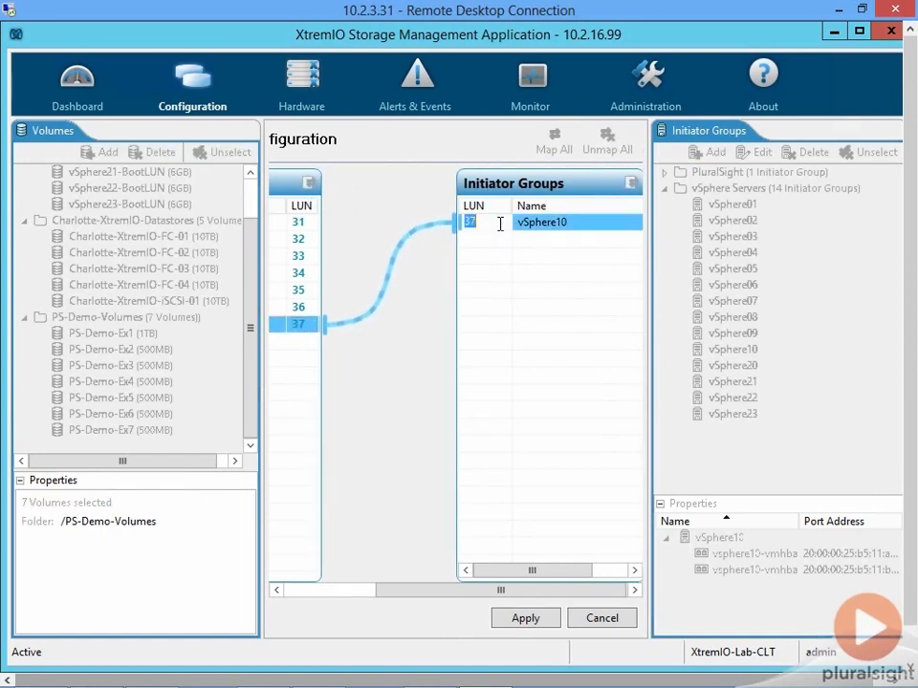
text(20)
key(Return)
double_click(483, 221)
text(37)
key(Return)
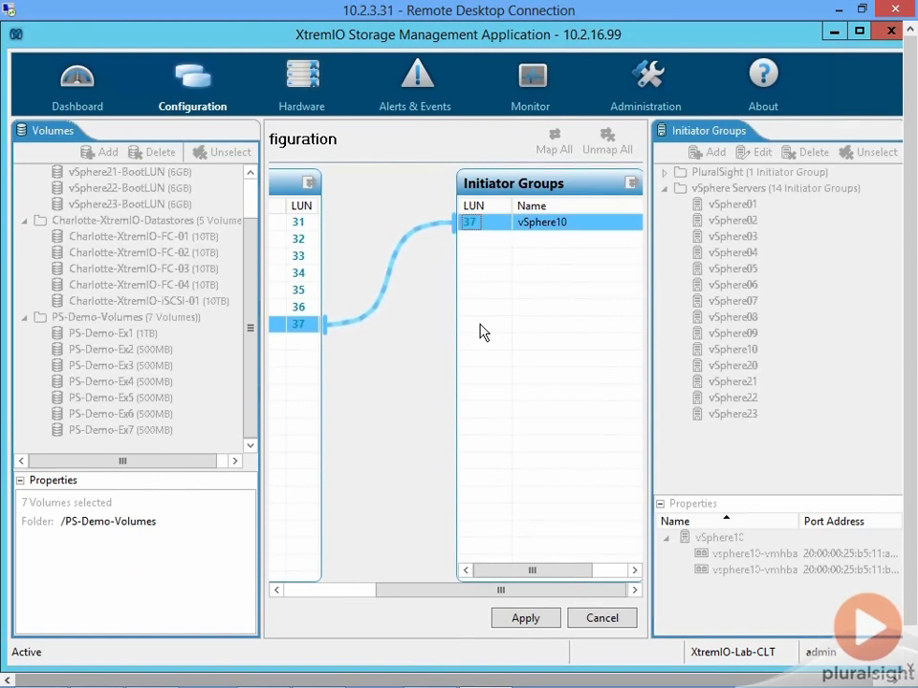
- Review the LUN assignments of the seven PS-Demo volumes and apply the mapping to vSphere10
click(348, 594)
drag(348, 594, 399, 594)
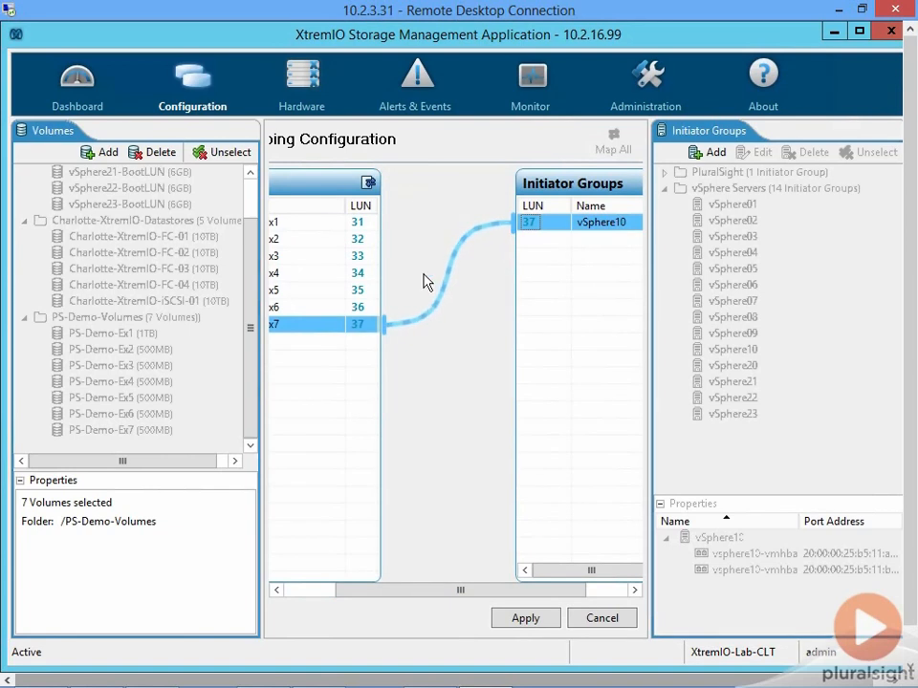
drag(396, 594, 361, 586)
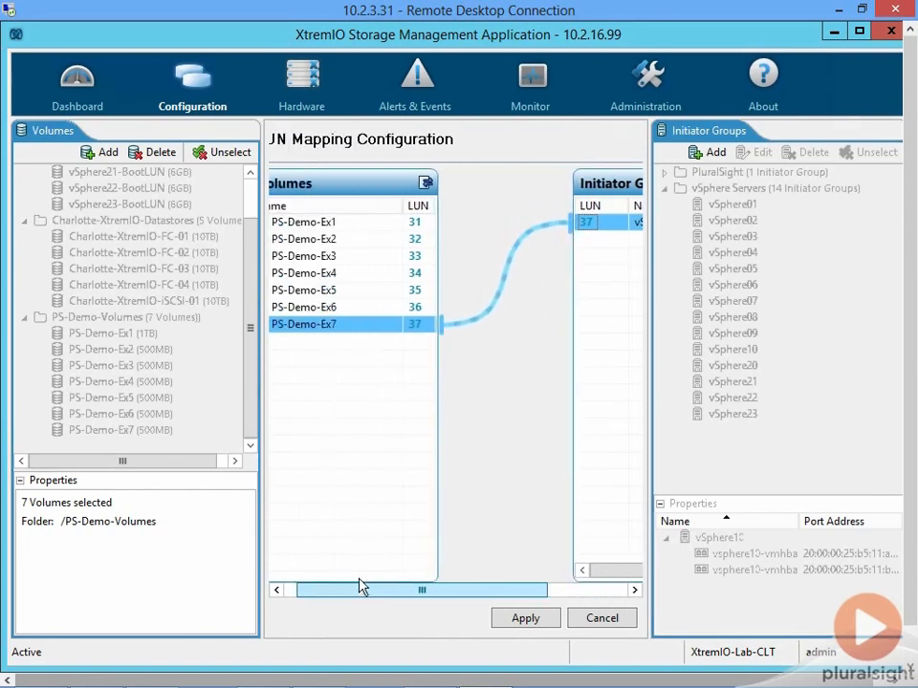
click(499, 617)
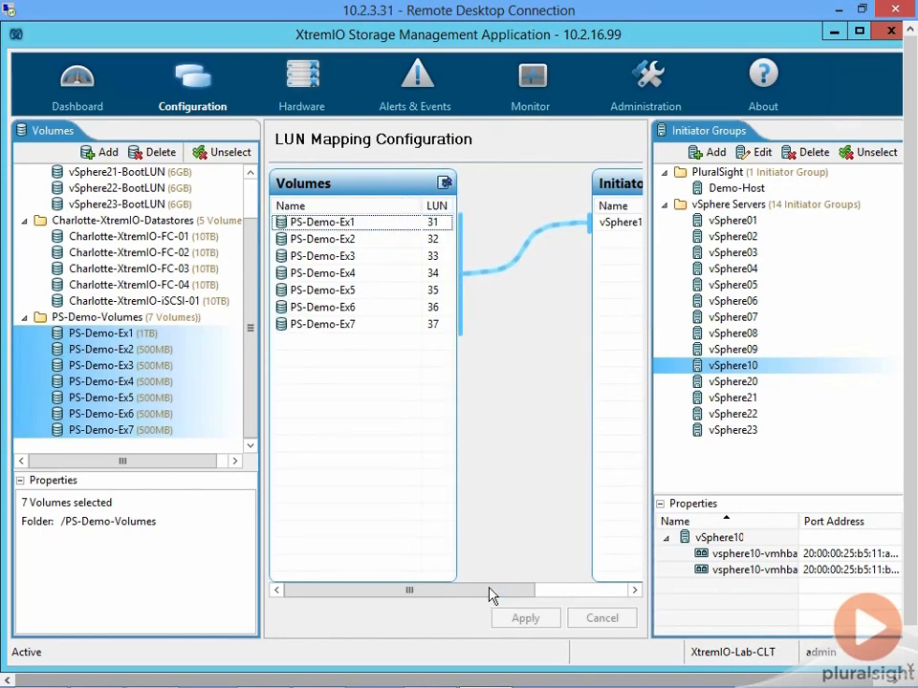
- Select the vSphere05 initiator group, show the volumes mapped to it and examine their LUN numbers
click(712, 286)
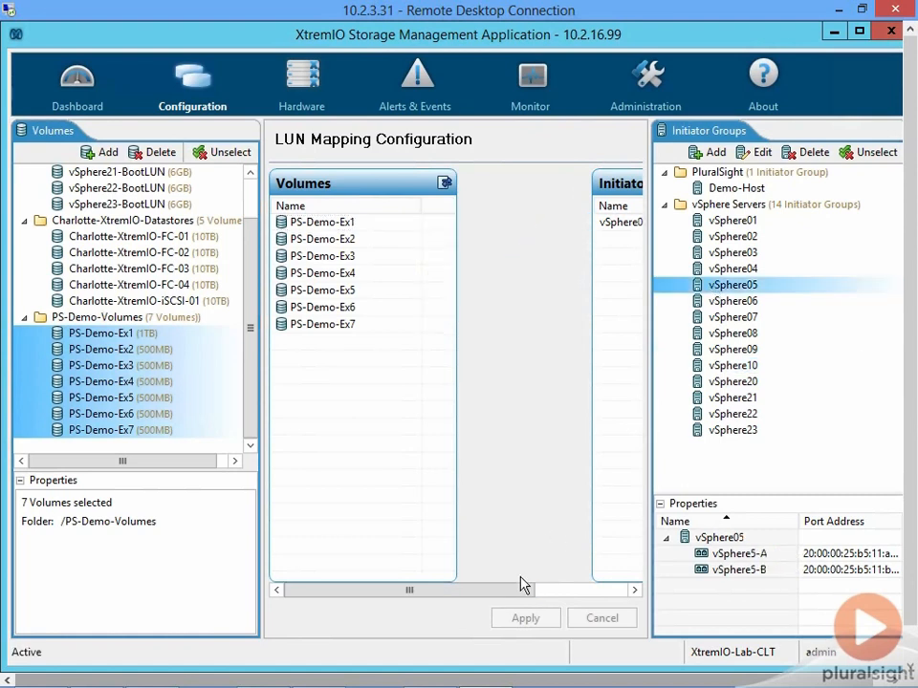
drag(524, 590, 631, 592)
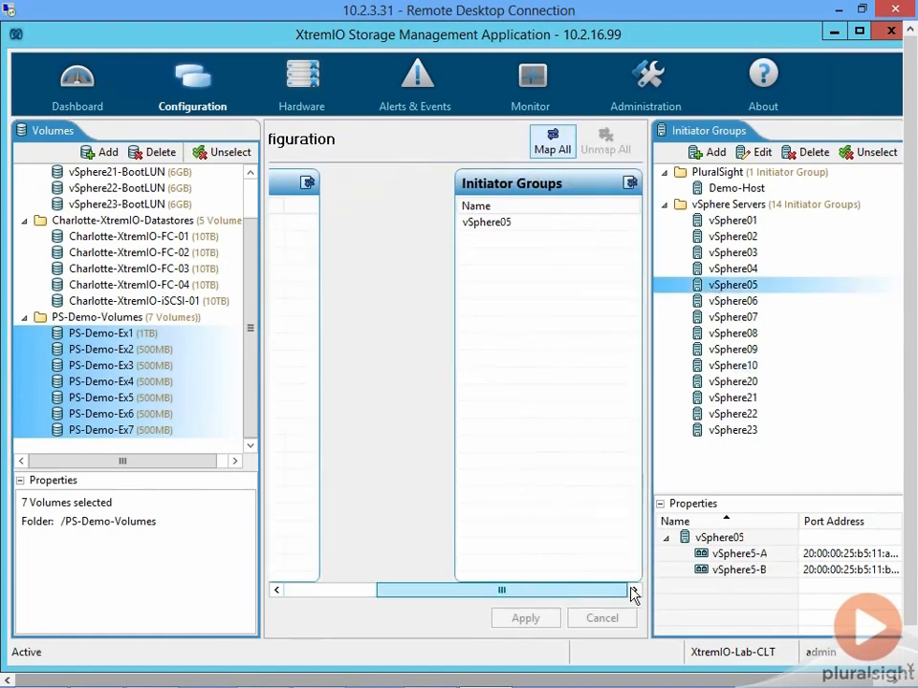
click(632, 185)
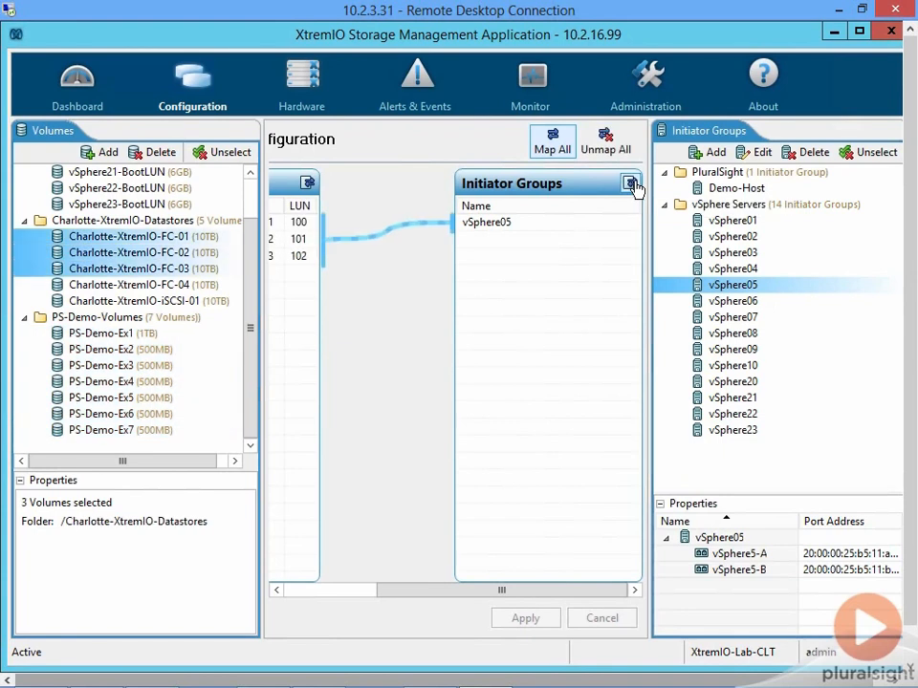
click(335, 590)
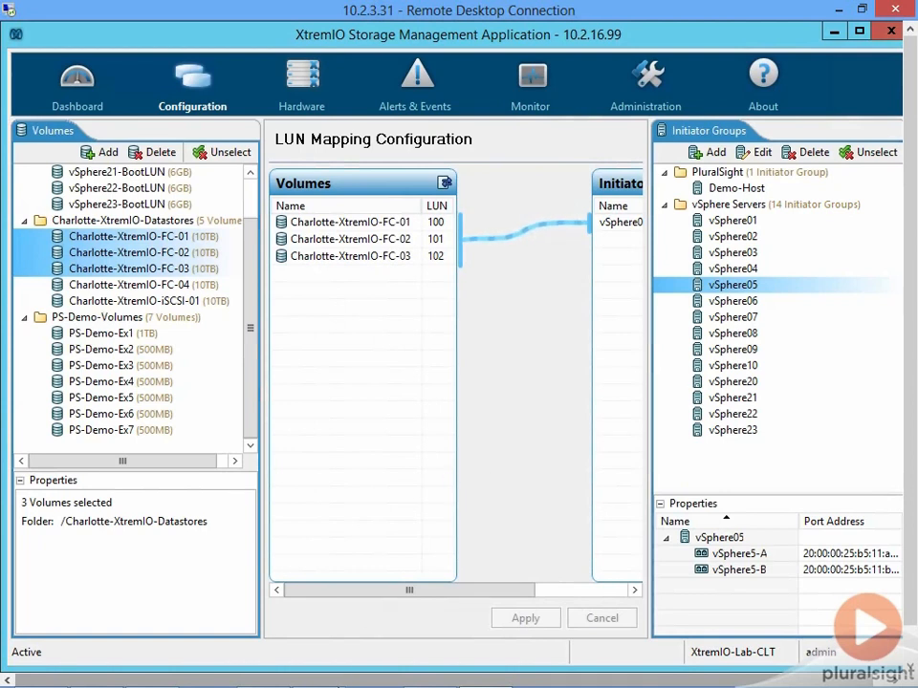
- Switch to the vSphere Client and rescan all storage on host vsphere10.labclt.local
mouse_move(306, 684)
click(268, 673)
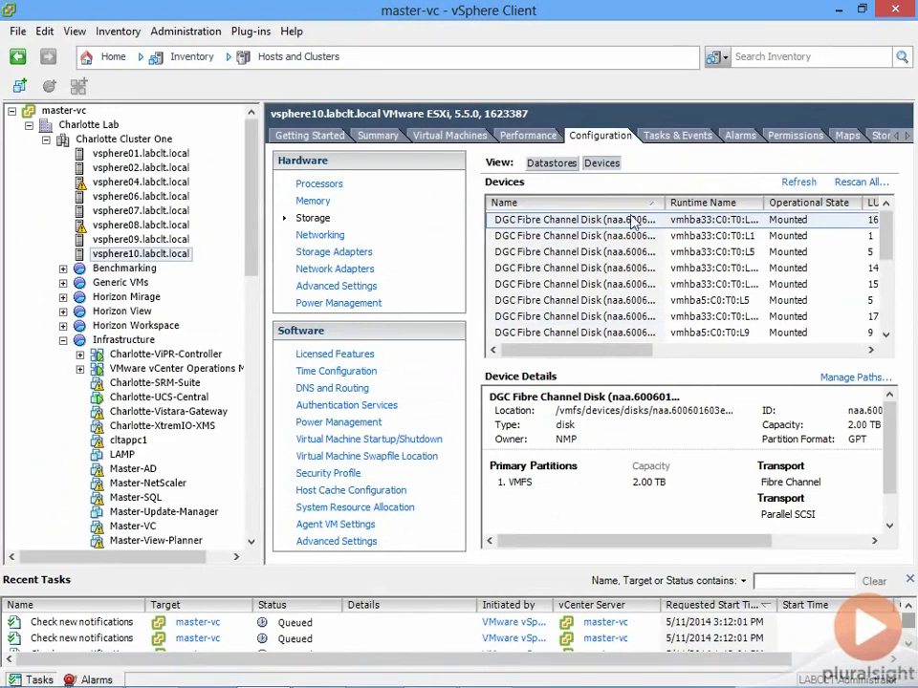
click(860, 181)
click(435, 454)
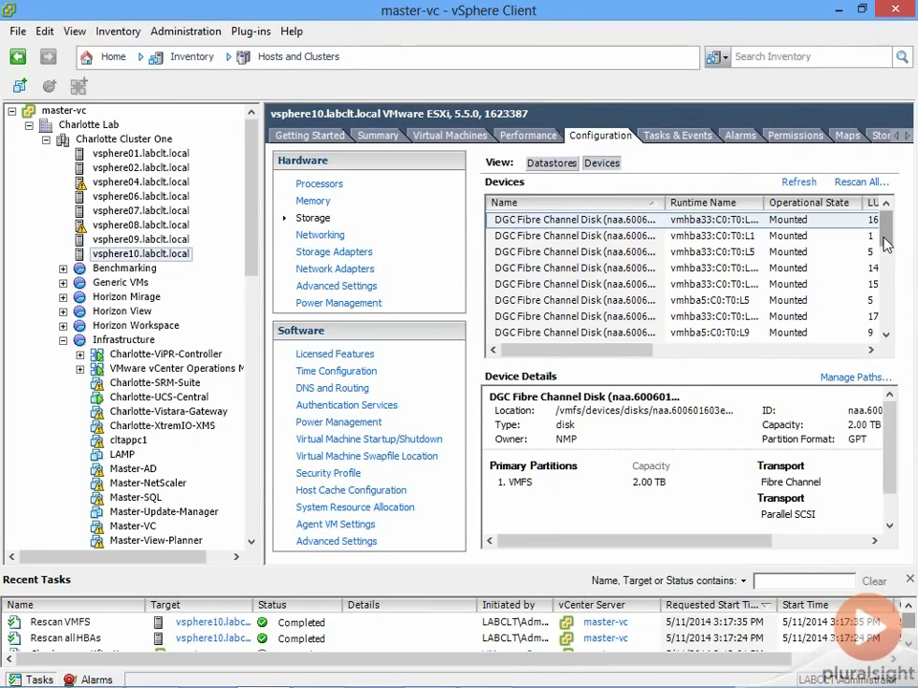
- Examine the LUN numbers, drive type, transport and capacity of the newly mapped devices at the end of the device list
drag(885, 245, 880, 331)
scroll(742, 243, right, 3)
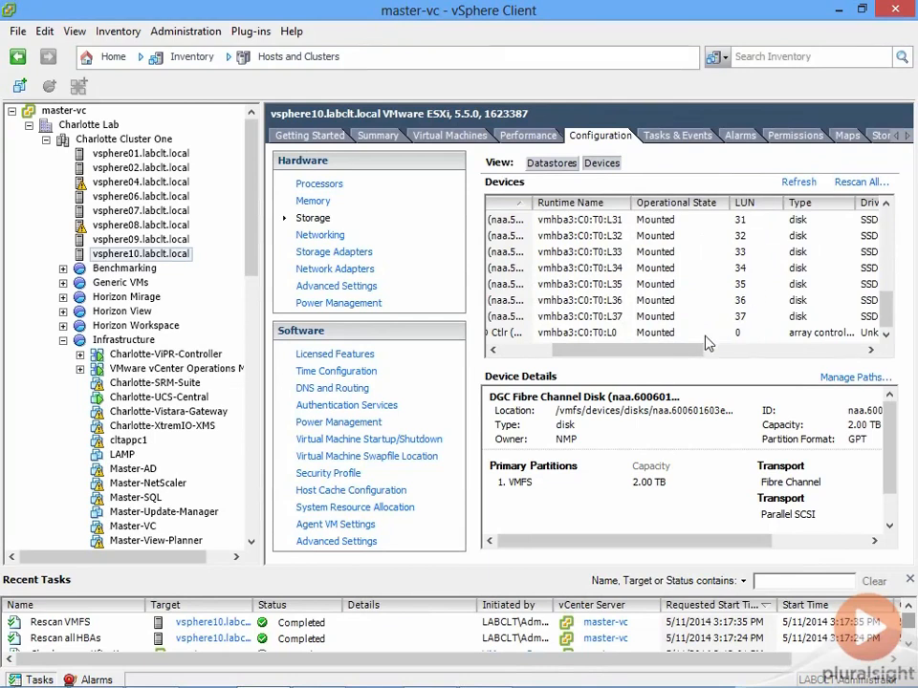
drag(696, 350, 801, 351)
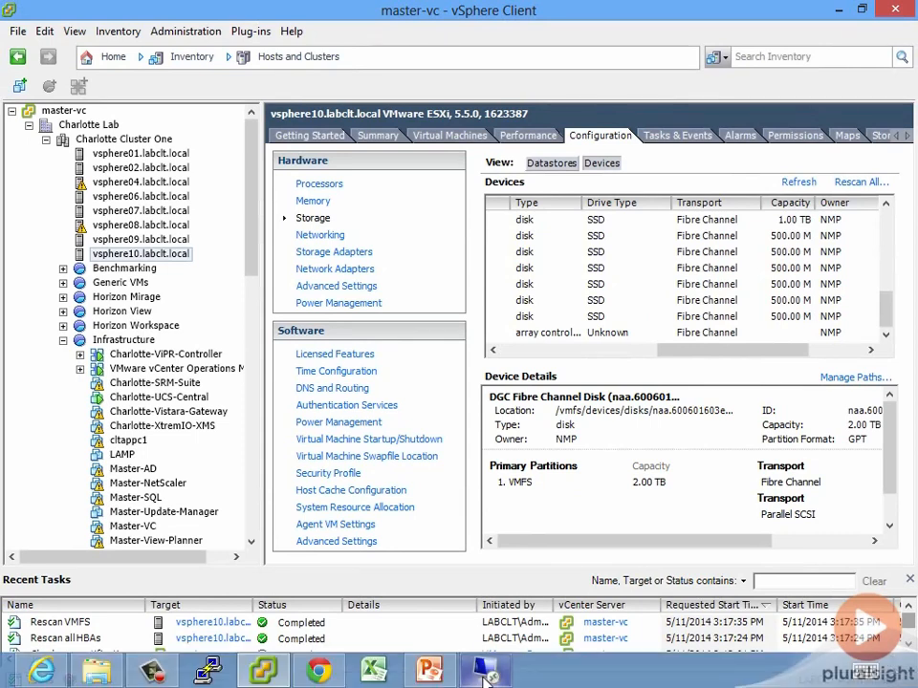
- Switch to the XtremIO Storage Management Application and start a new Volume Folder Performance monitor with the Table display type
click(485, 679)
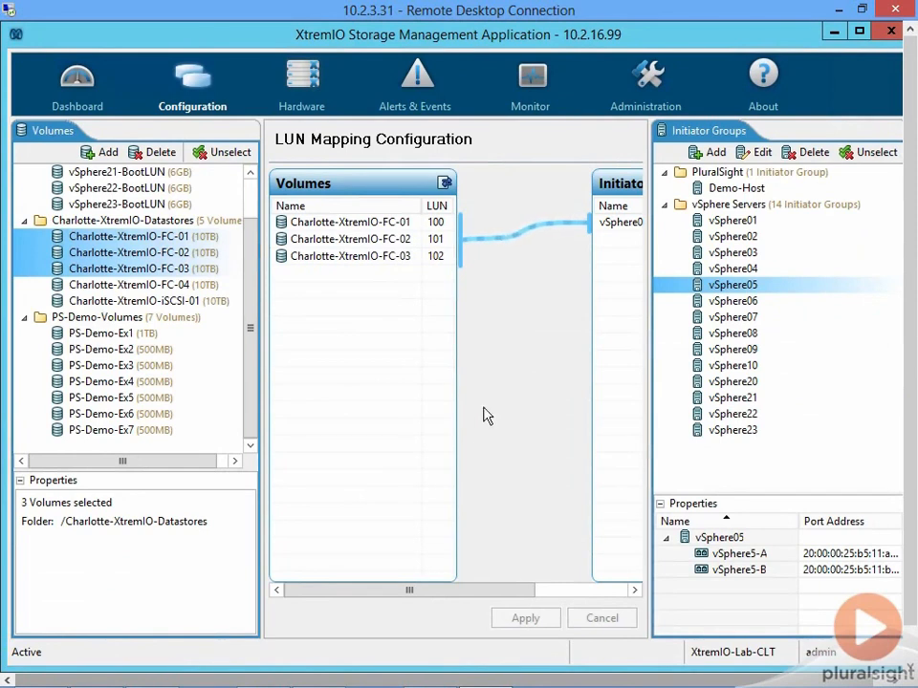
click(532, 74)
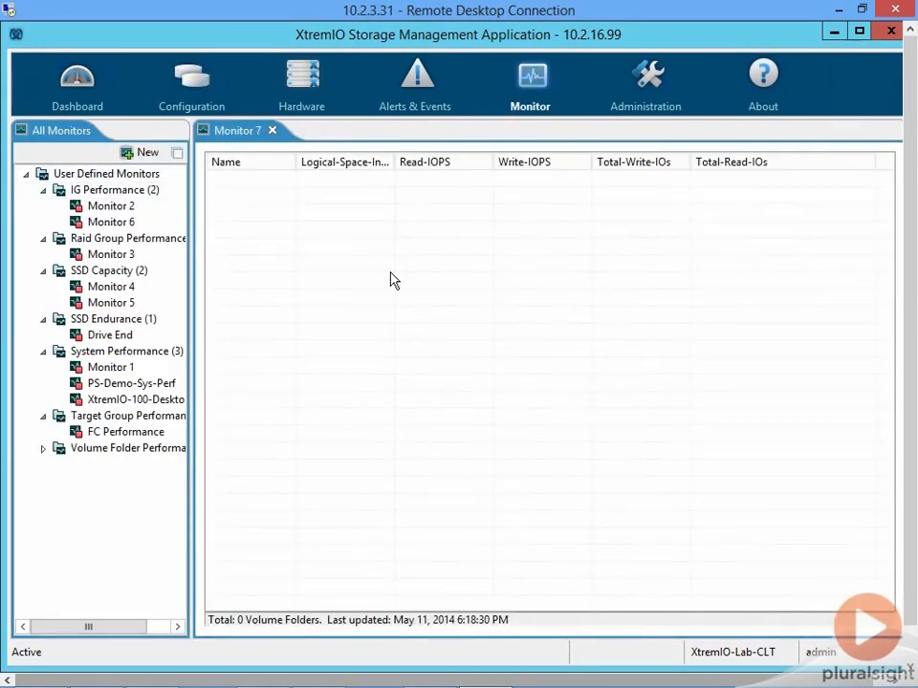
click(146, 154)
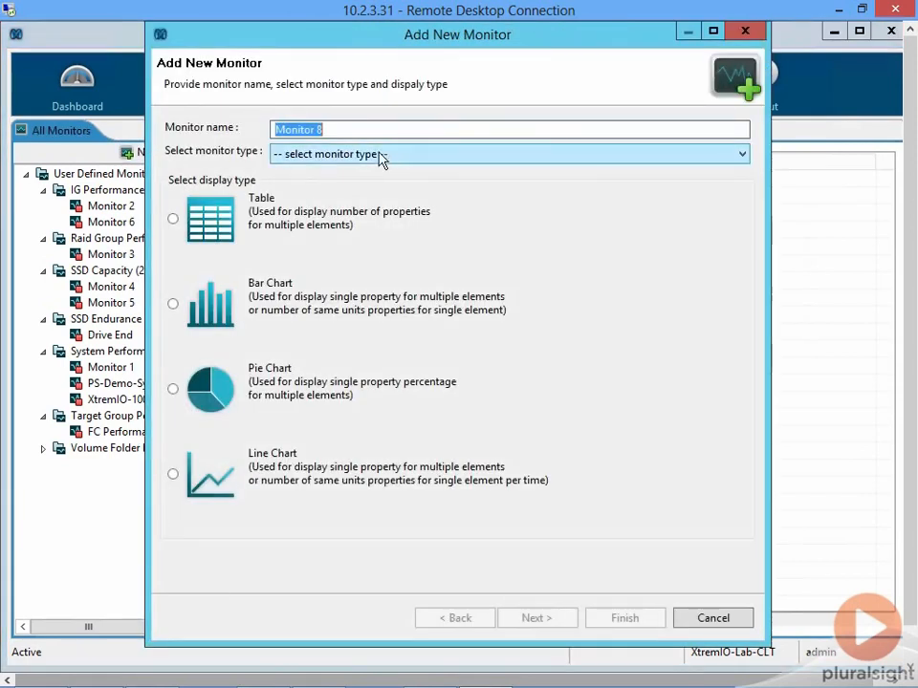
click(369, 156)
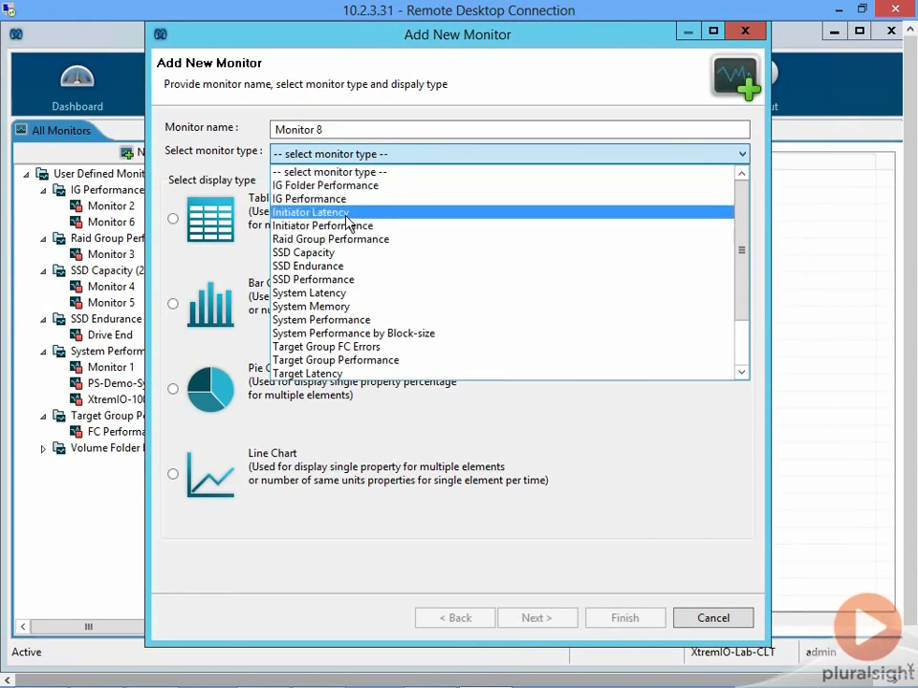
drag(743, 326, 741, 369)
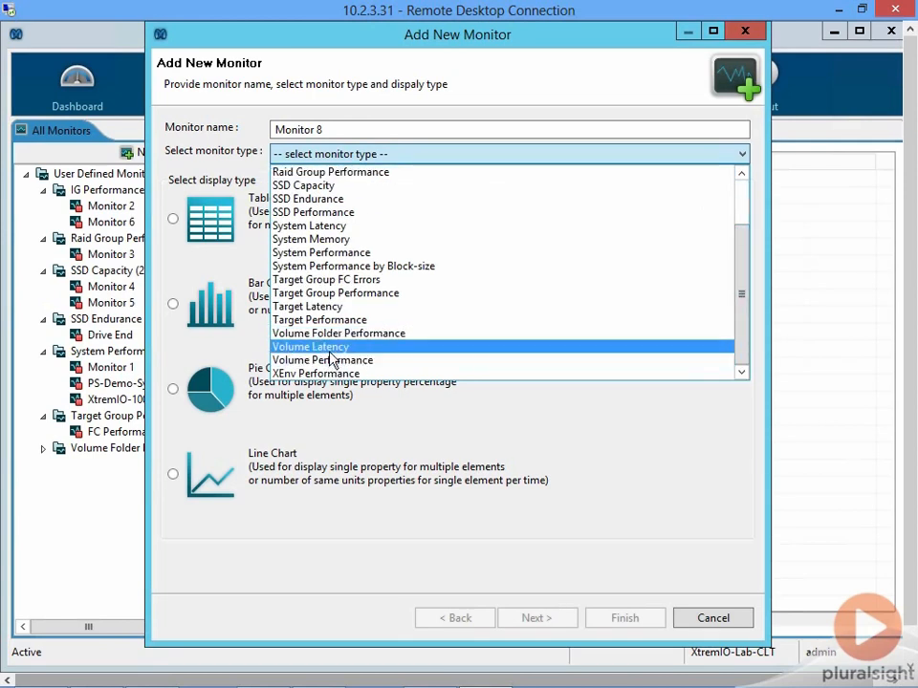
click(368, 333)
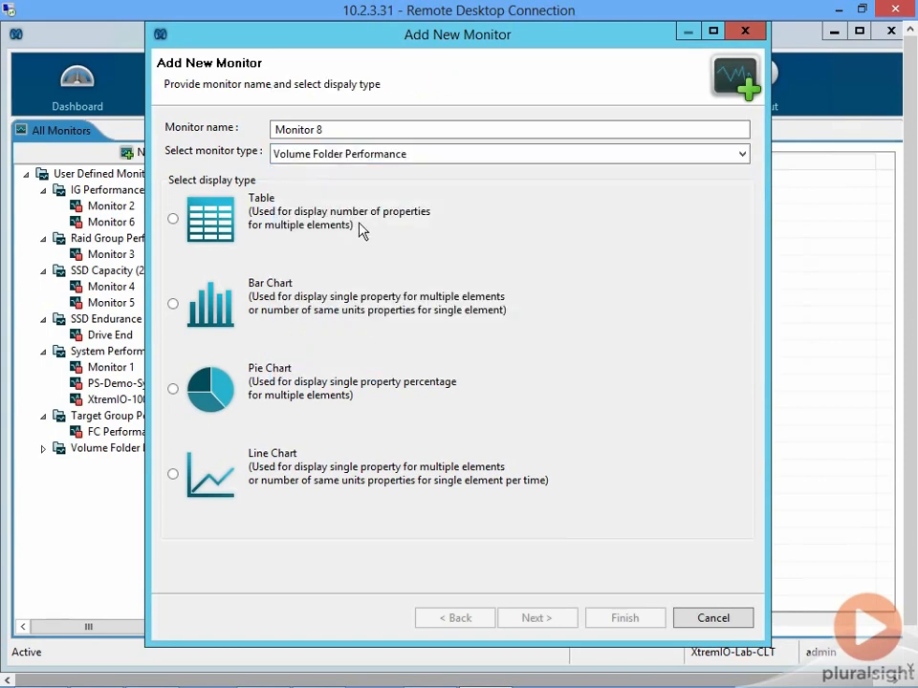
click(172, 217)
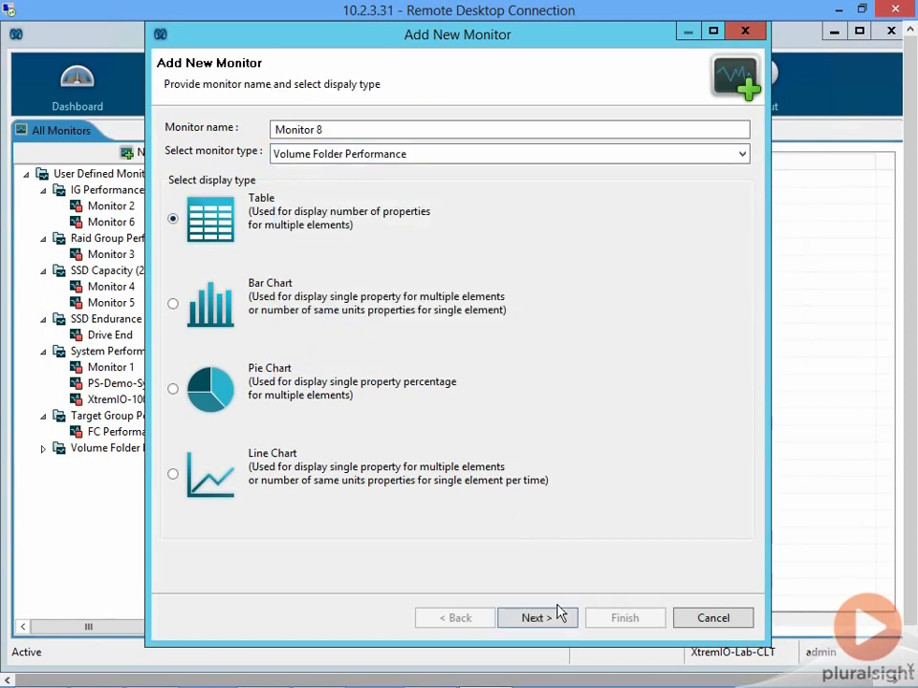
click(535, 619)
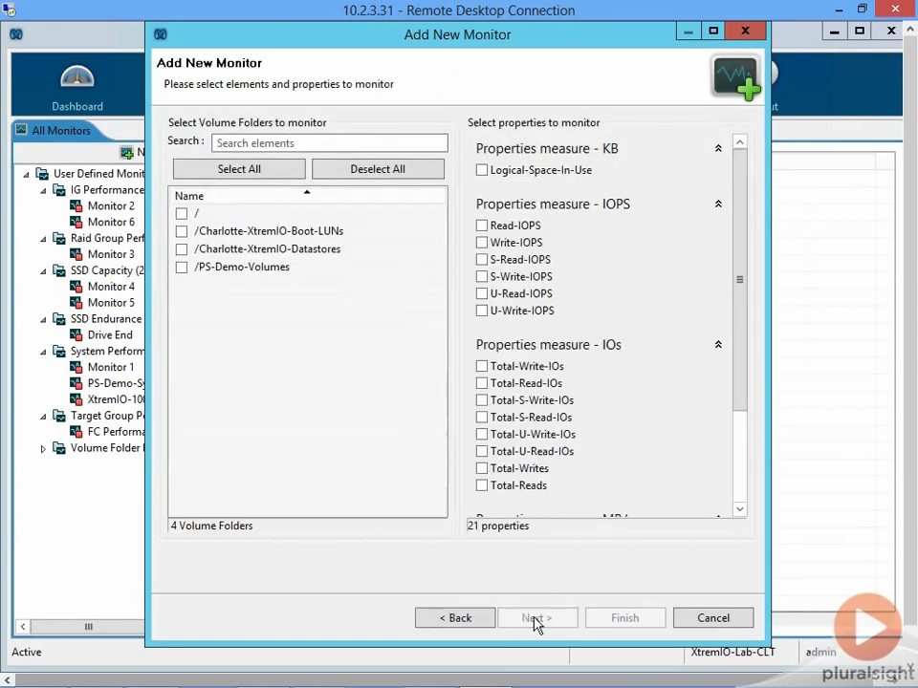
- Monitor /PS-Demo-Volumes for Logical-Space-In-Use, Read-IOPS, Write-IOPS, Total-Write-IOs and Total-Read-IOs, finish creating the monitor, and expand the Volume Folder Performance group
click(183, 269)
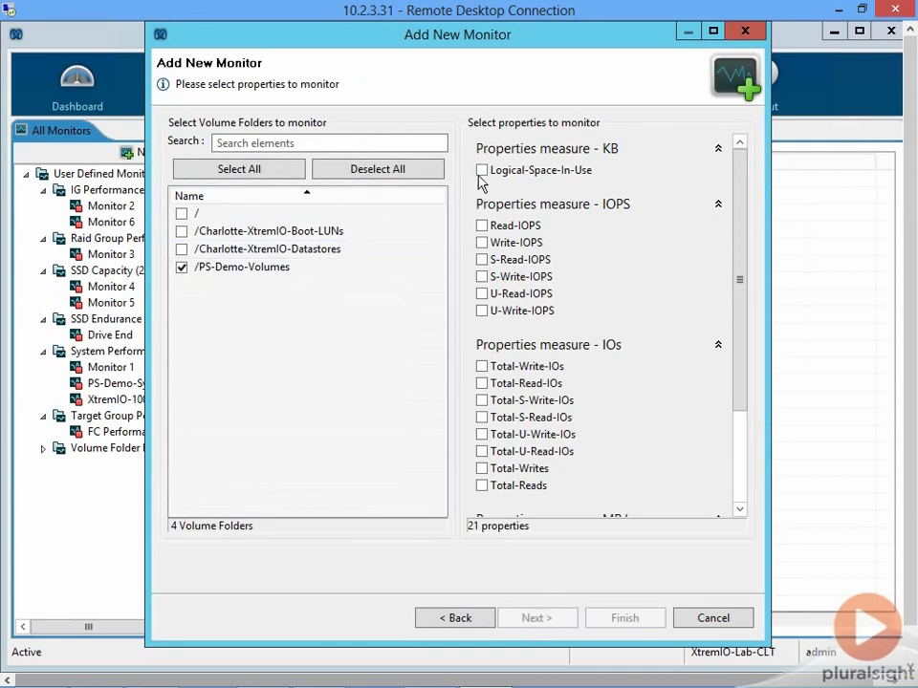
click(482, 171)
click(482, 243)
click(482, 368)
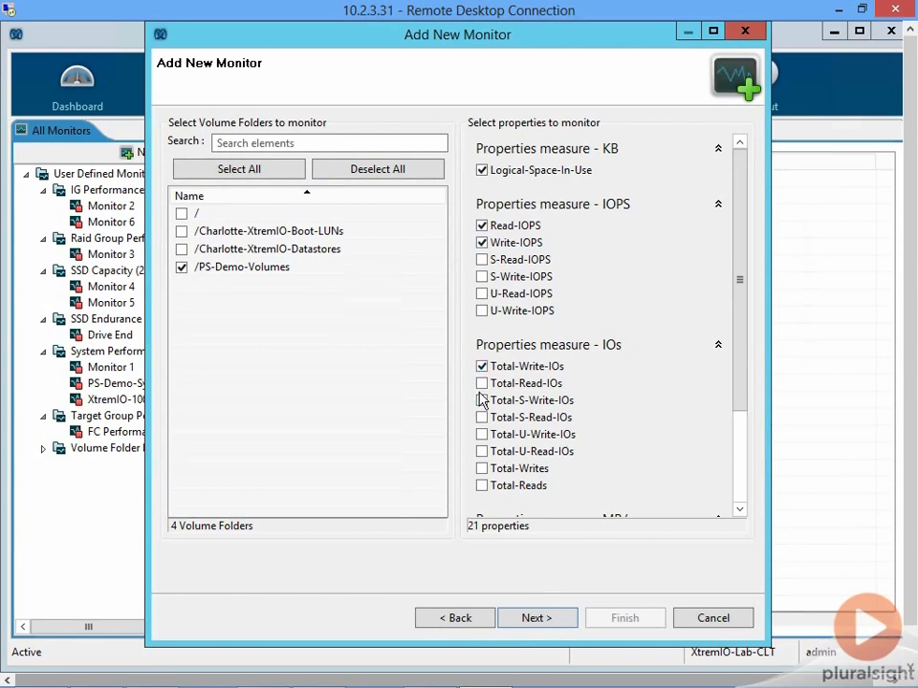
click(482, 383)
click(541, 617)
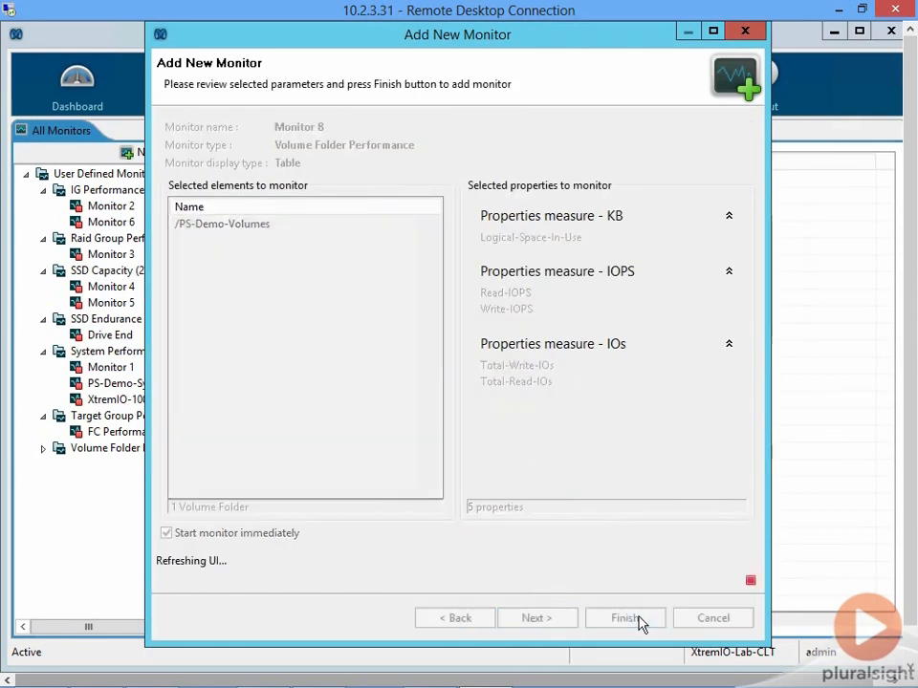
click(633, 617)
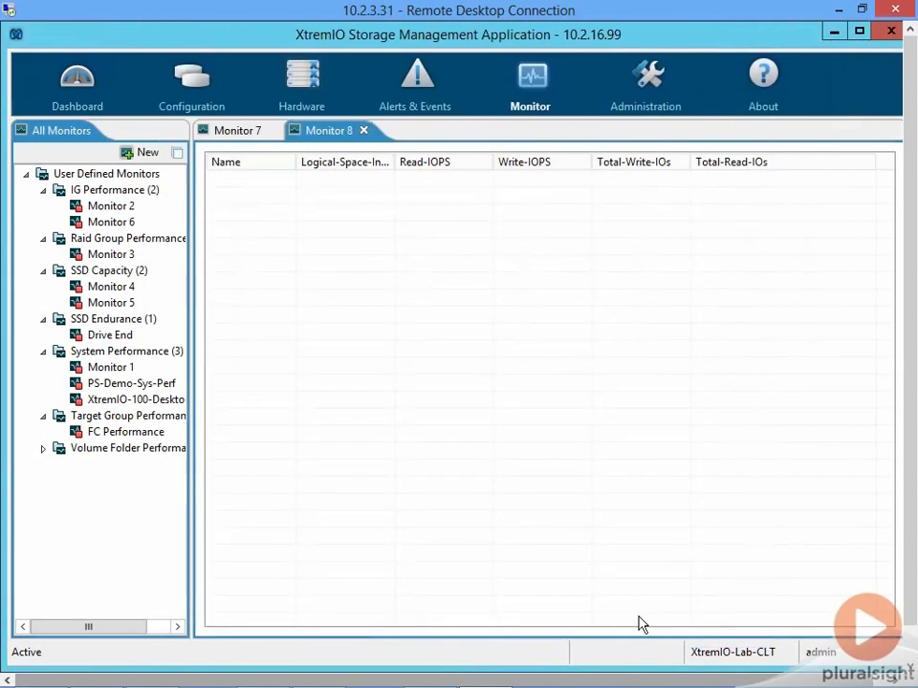
click(42, 449)
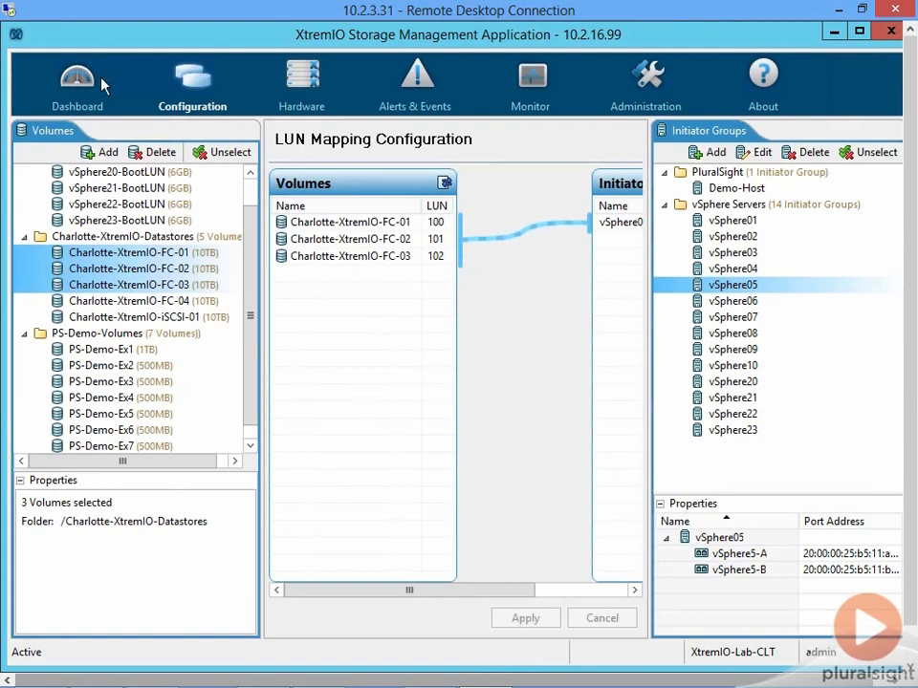
- Show the array dashboard and examine the volume capacity, physical capacity and current total bandwidth
click(73, 63)
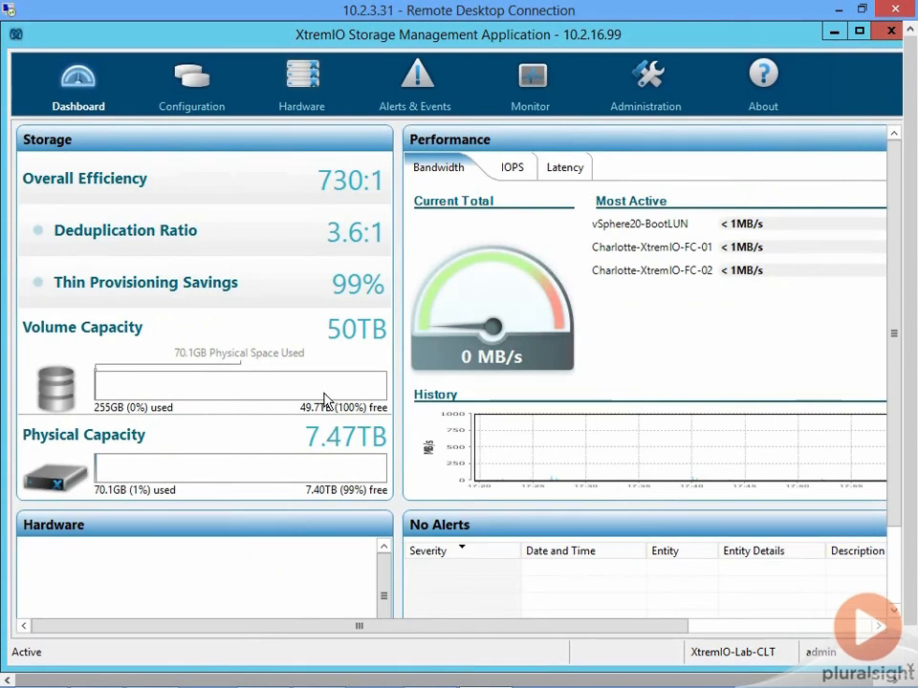
mouse_move(325, 399)
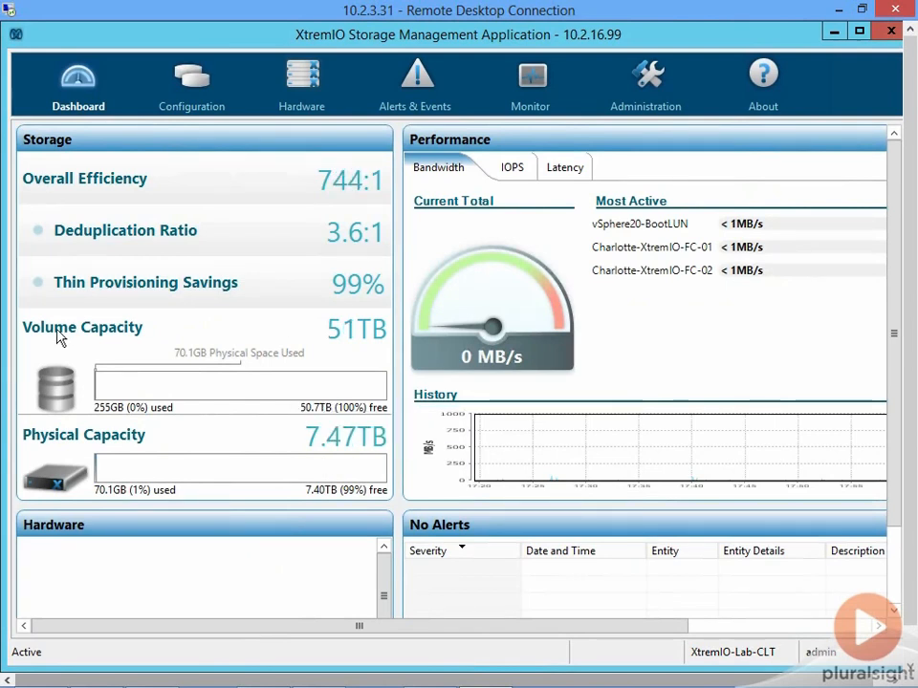
mouse_move(352, 340)
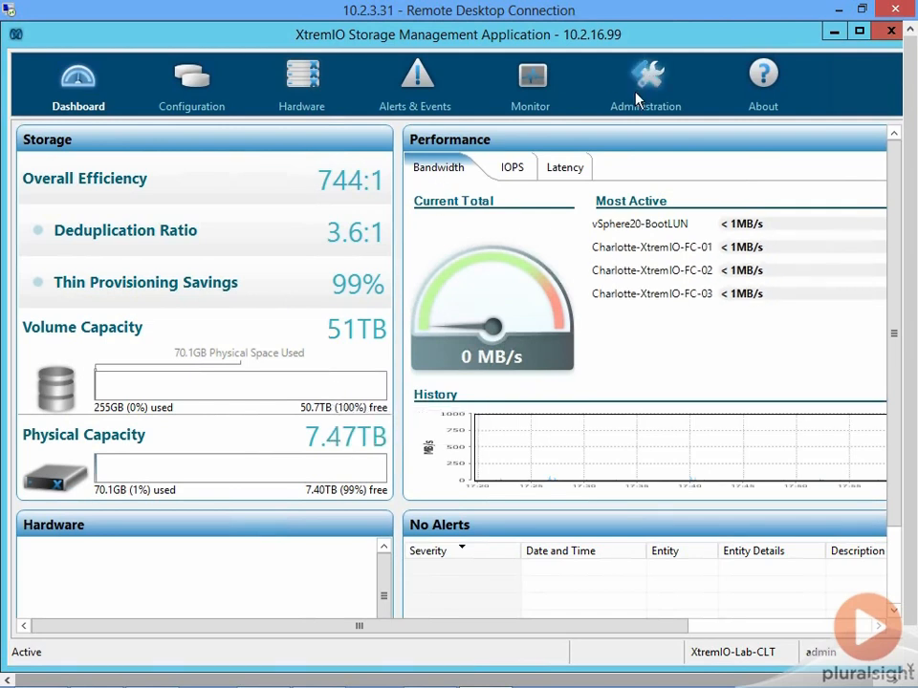
mouse_move(513, 361)
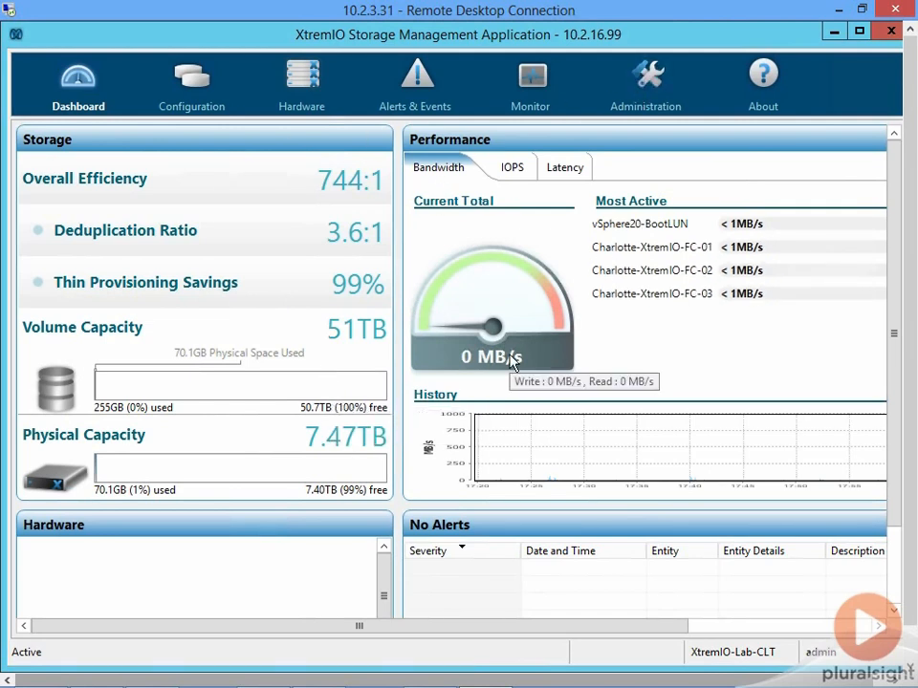